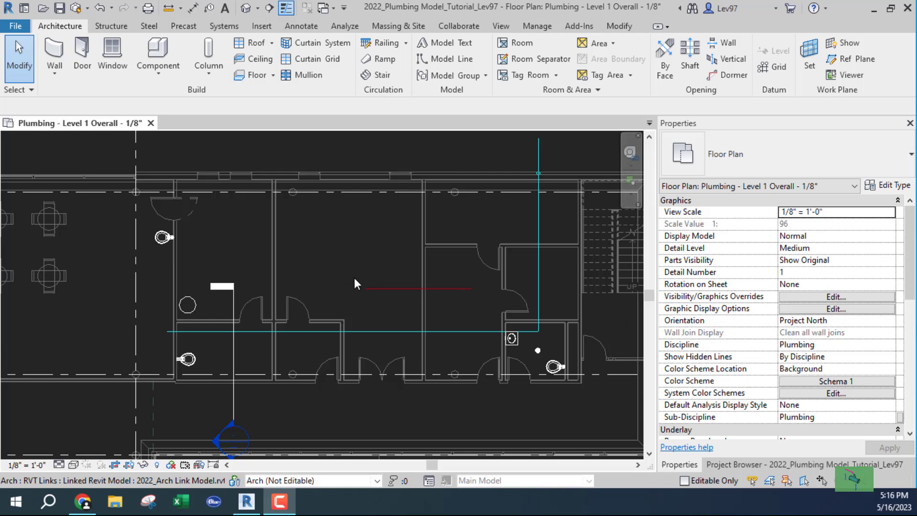
Step: Pan and zoom around the building plan to frame the toilet rooms
scroll(355, 283, down, 1)
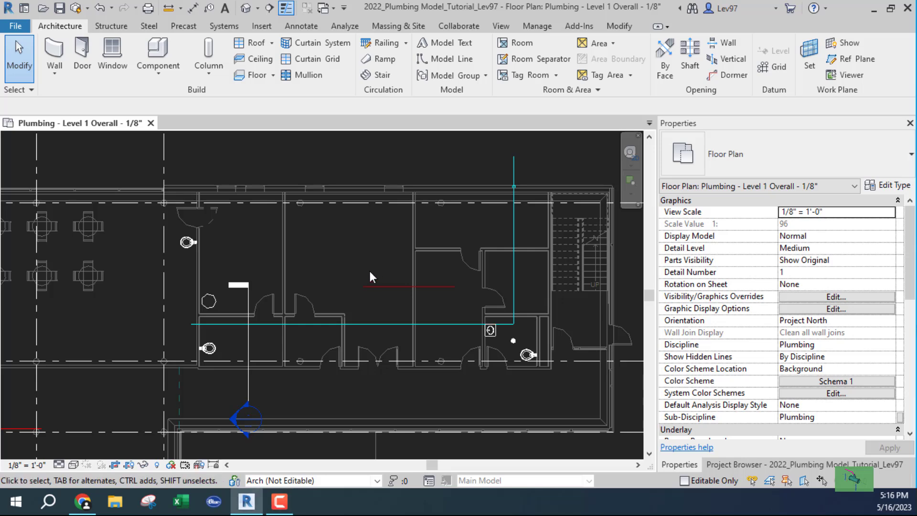
scroll(382, 260, down, 1)
middle_drag(379, 260, 418, 257)
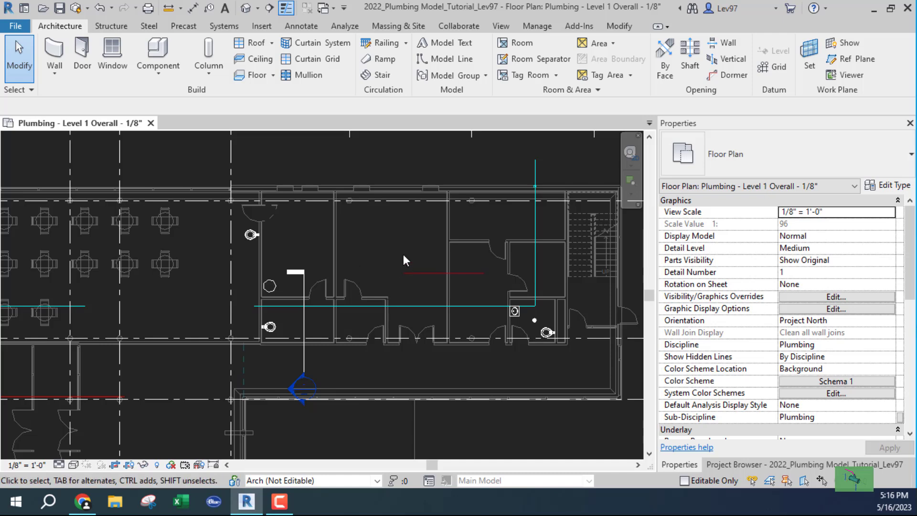
middle_drag(403, 254, 403, 274)
scroll(404, 274, up, 2)
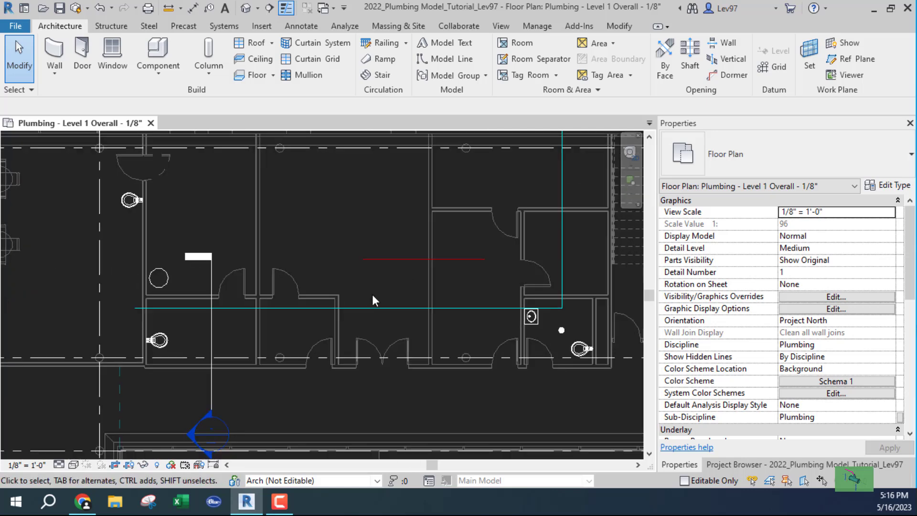
middle_drag(378, 288, 418, 317)
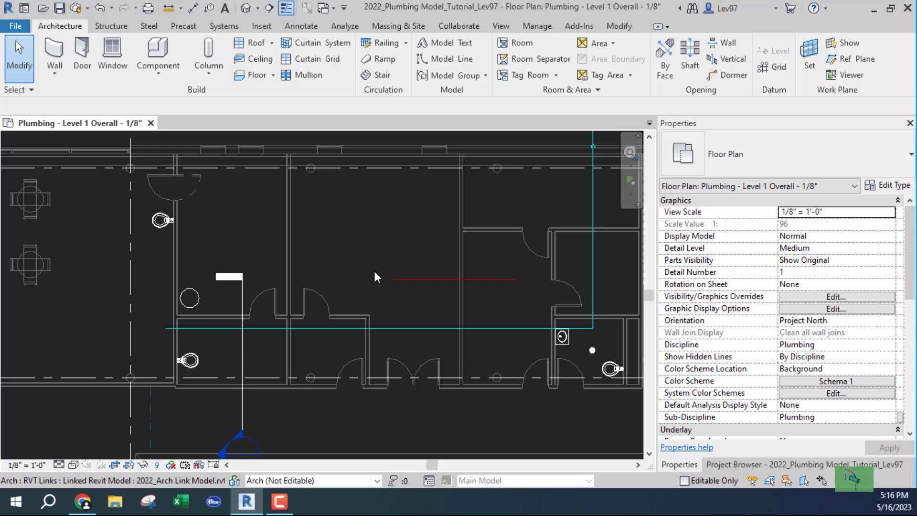
scroll(305, 253, down, 3)
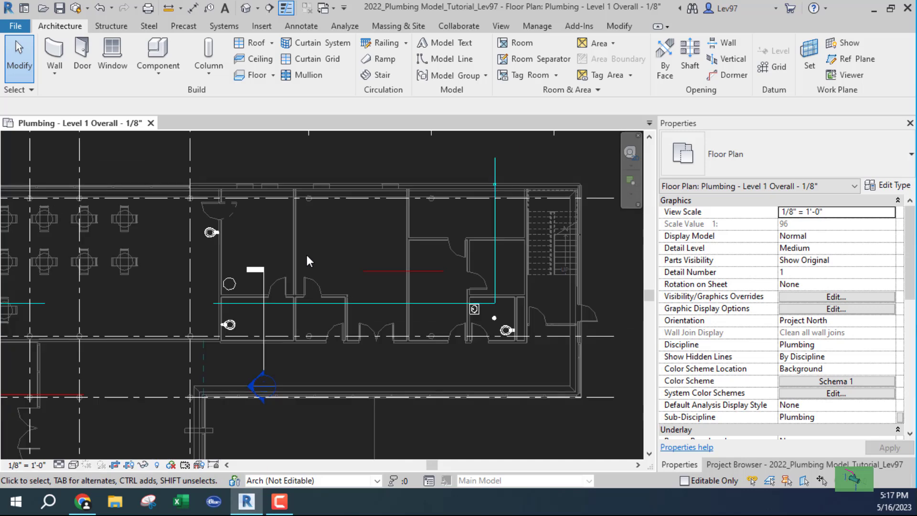
scroll(179, 279, down, 2)
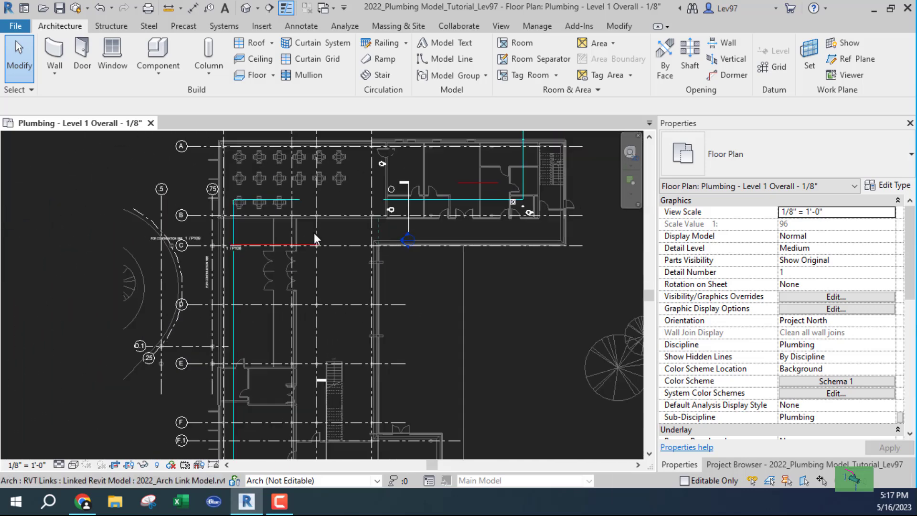
middle_drag(300, 260, 215, 355)
scroll(328, 273, up, 2)
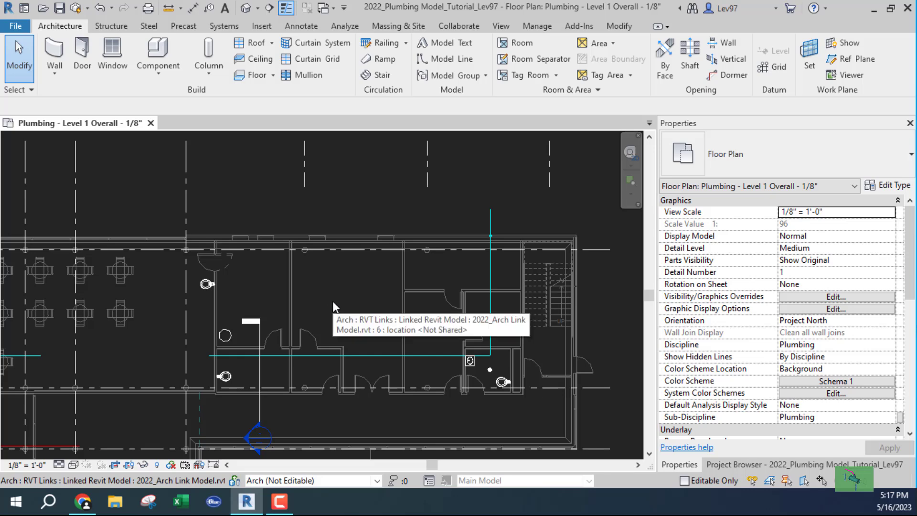
middle_drag(332, 301, 348, 277)
scroll(347, 279, down, 3)
scroll(344, 279, down, 2)
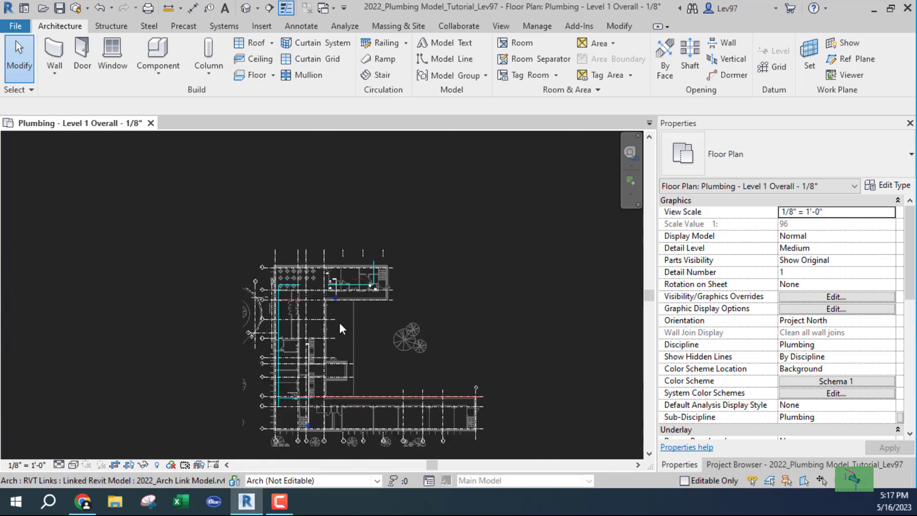
middle_drag(339, 323, 294, 297)
scroll(295, 300, up, 3)
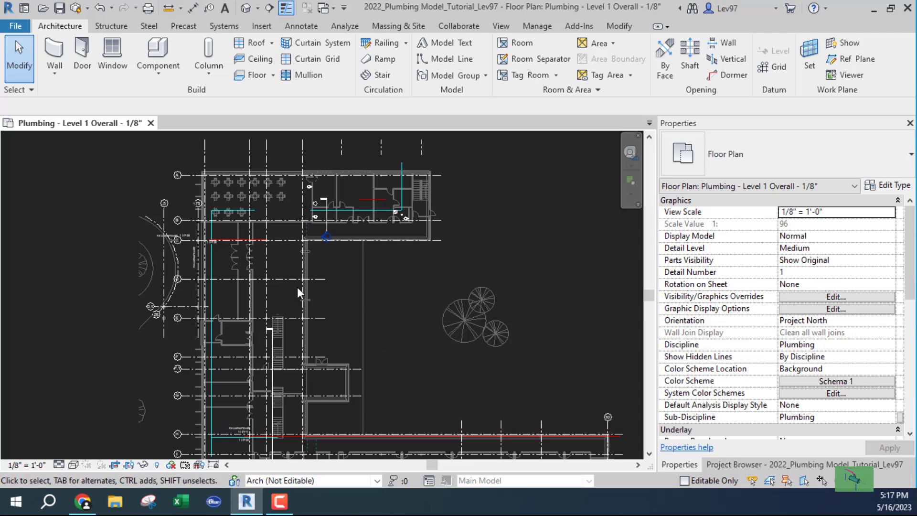
middle_drag(340, 262, 301, 359)
scroll(308, 297, up, 5)
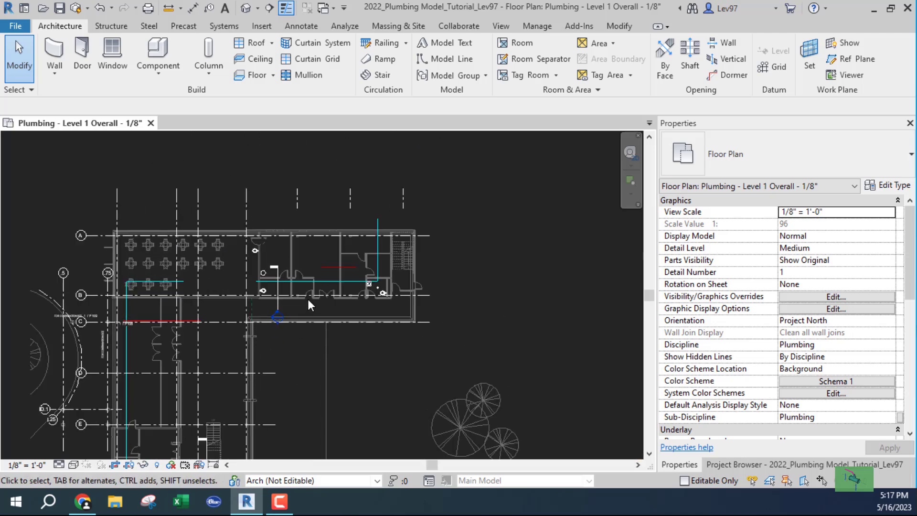
mouse_move(352, 260)
middle_down()
mouse_move(369, 282)
mouse_move(338, 265)
middle_up()
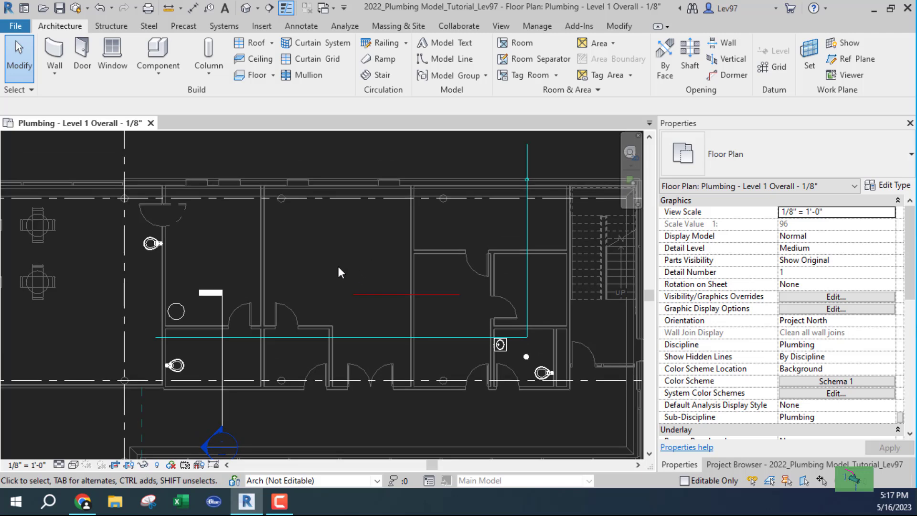
Step: Clear Room Bounding in the linked model's type properties and accept the unenclosed-space warning
click(334, 185)
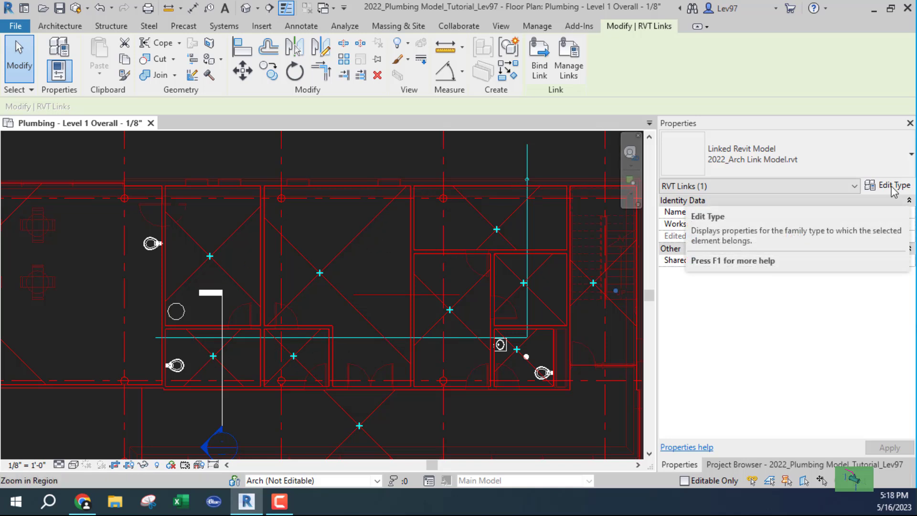
click(868, 208)
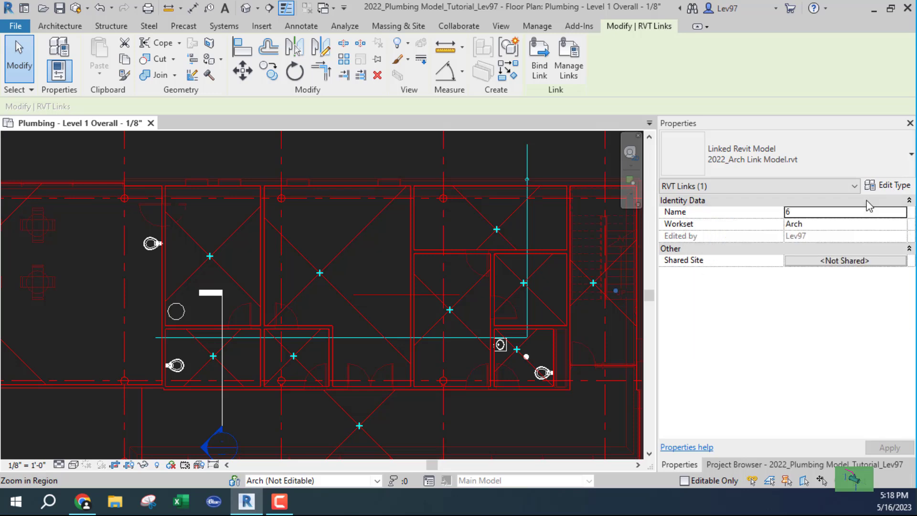
click(887, 186)
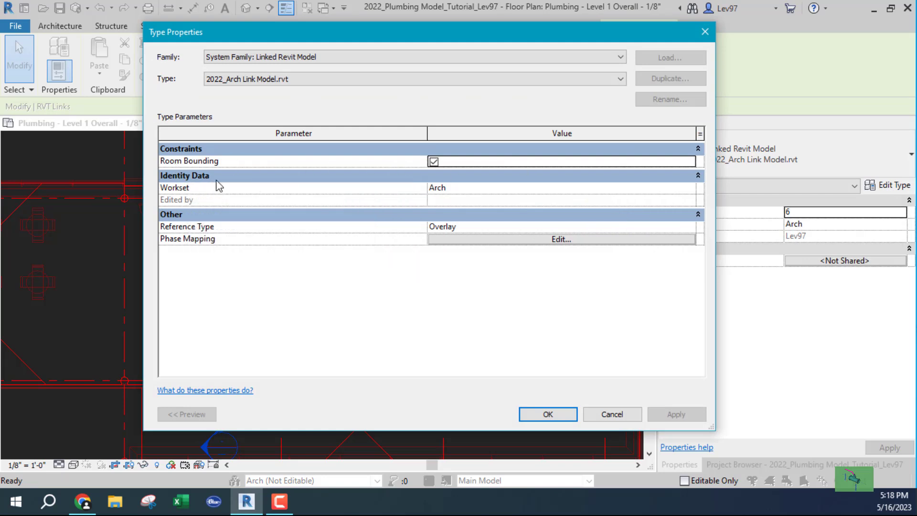
click(433, 162)
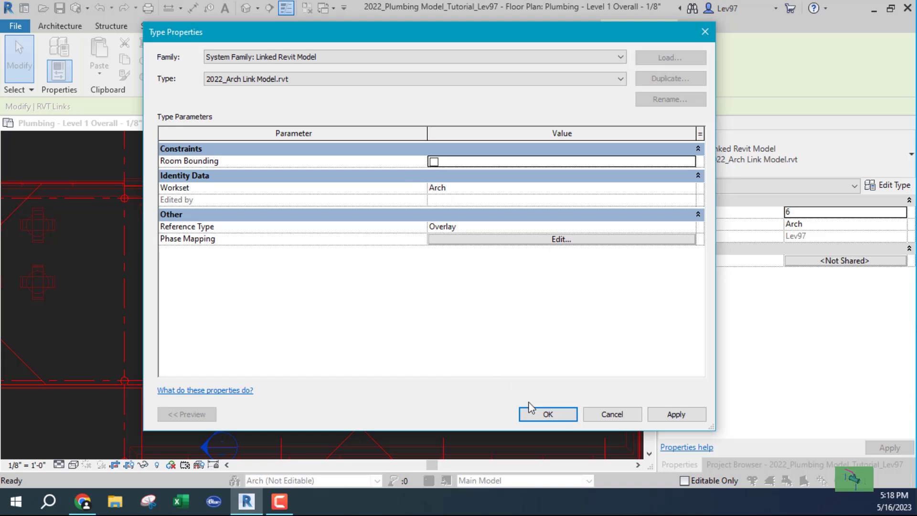
click(549, 415)
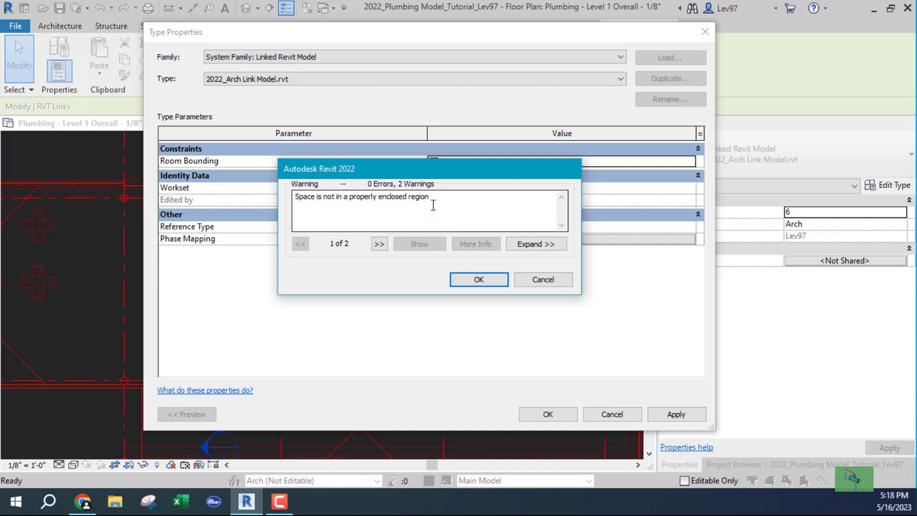
click(482, 281)
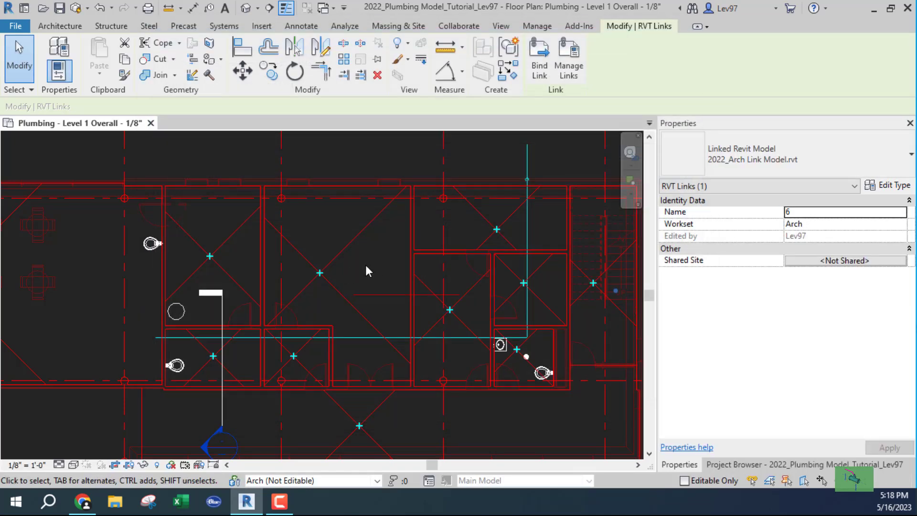
Step: Deselect the linked model and launch the Space tool from the Analyze tab
click(372, 161)
middle_drag(410, 154, 430, 187)
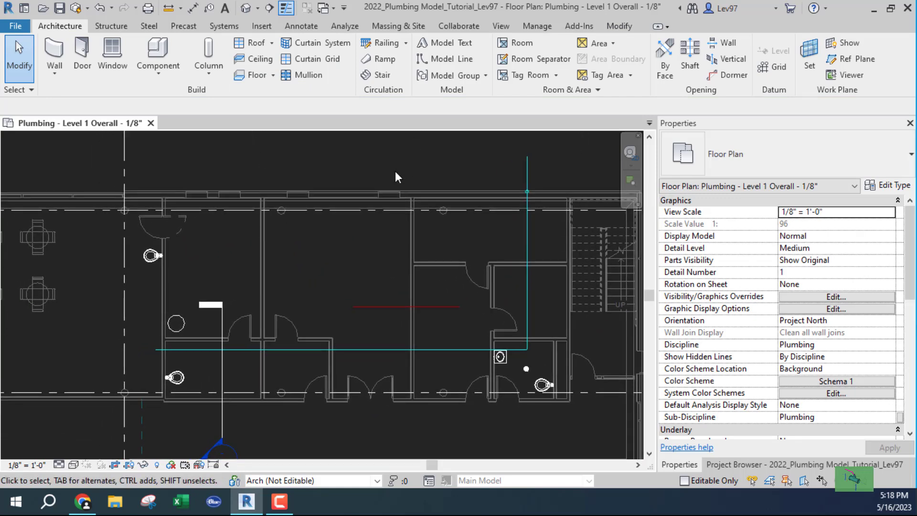
click(344, 26)
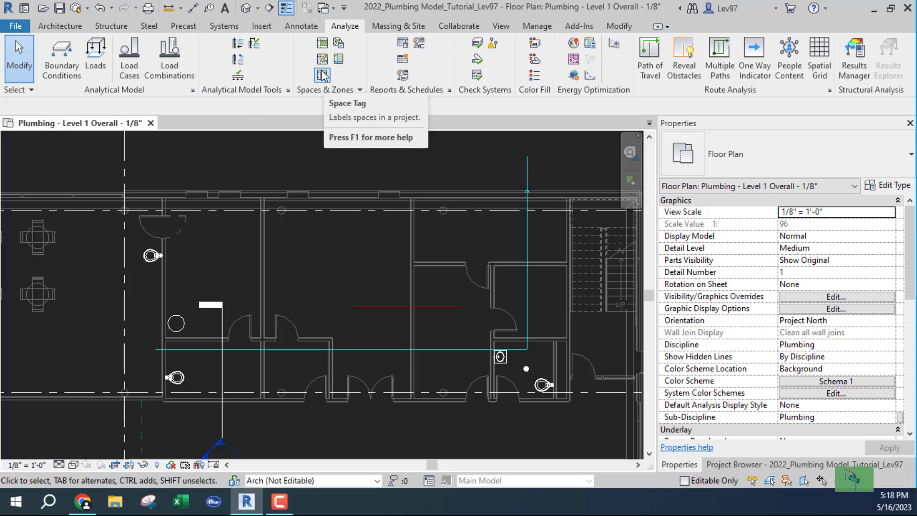
click(323, 44)
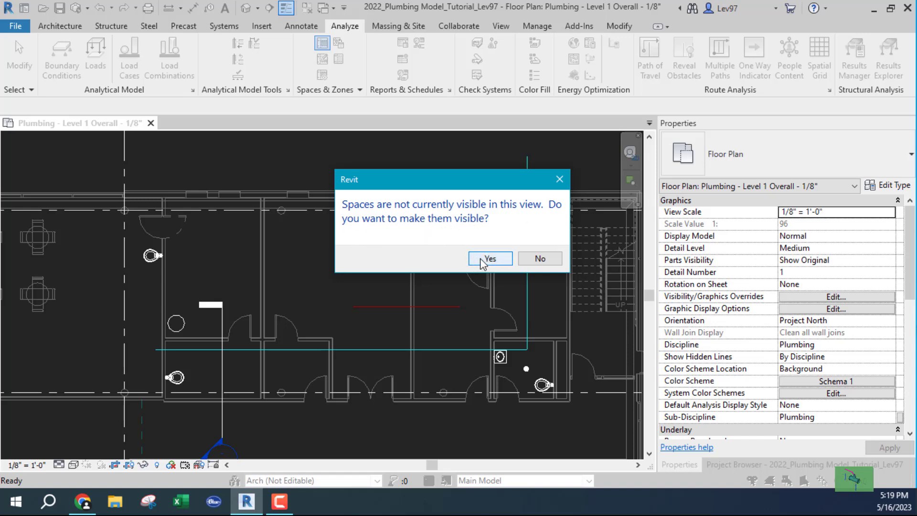
Step: Answer Yes so hidden spaces become visible in the plumbing plan view
click(498, 261)
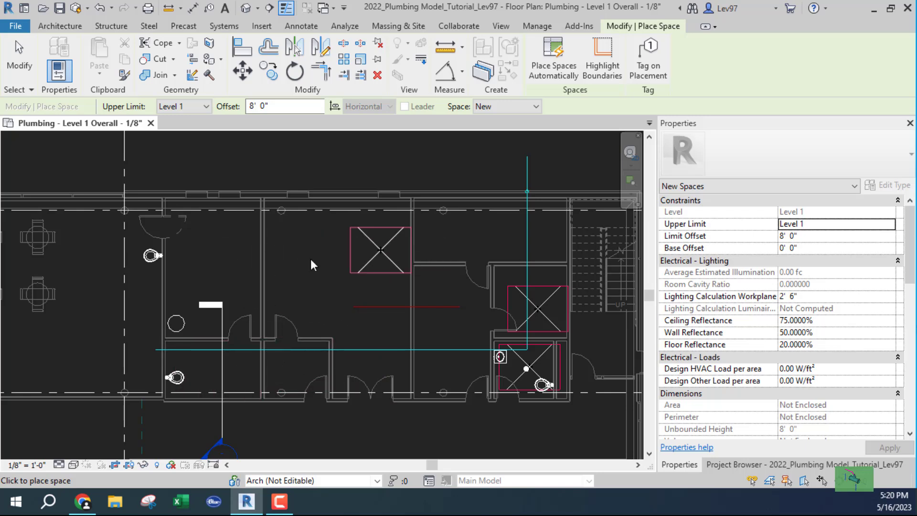
Step: Cancel space placement, restart the Space tool, then cancel it again
key(Escape)
key(Escape)
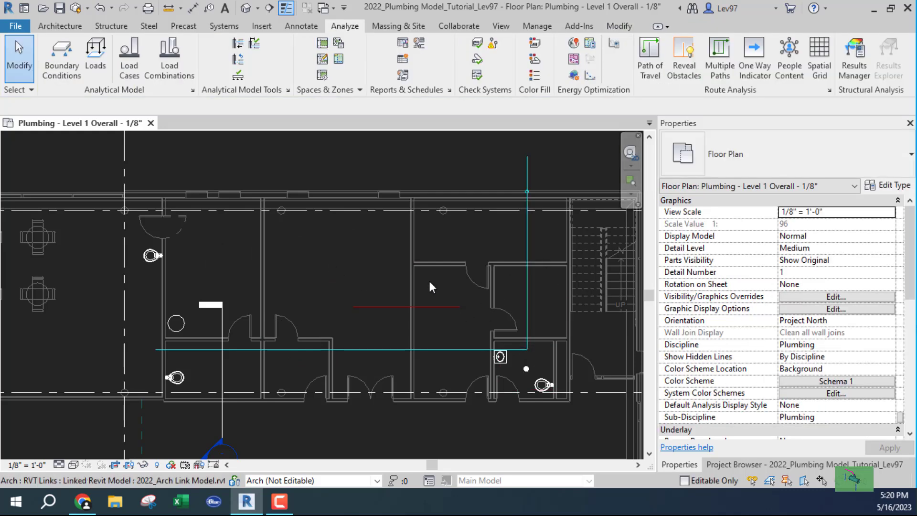
click(323, 44)
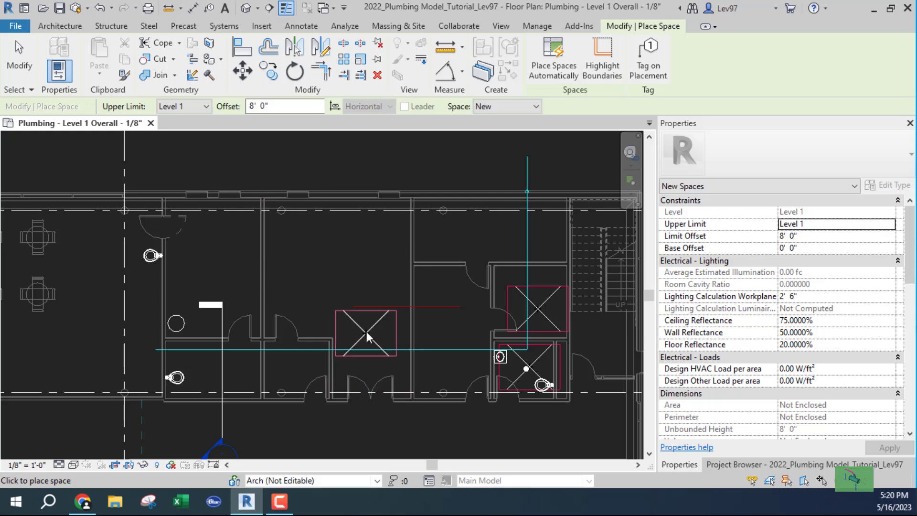
key(Escape)
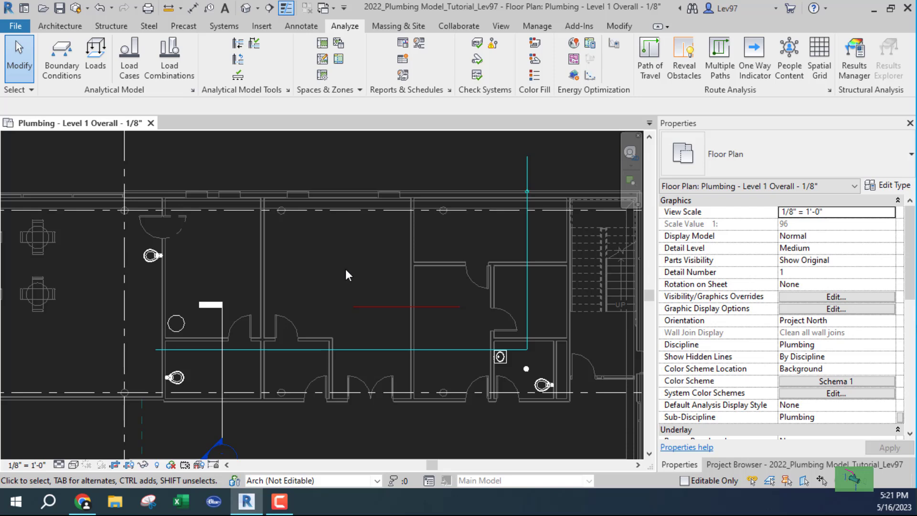
Step: Select the RVT link and pin it in place
click(353, 190)
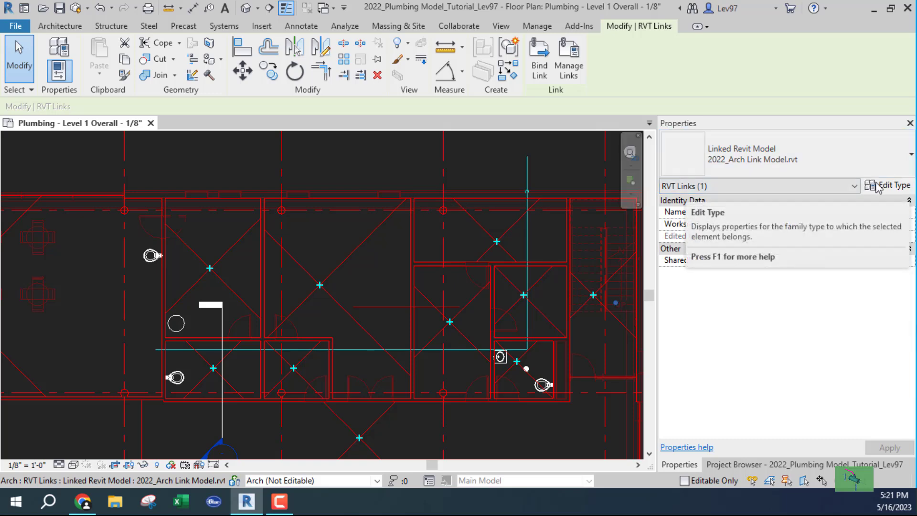
click(394, 152)
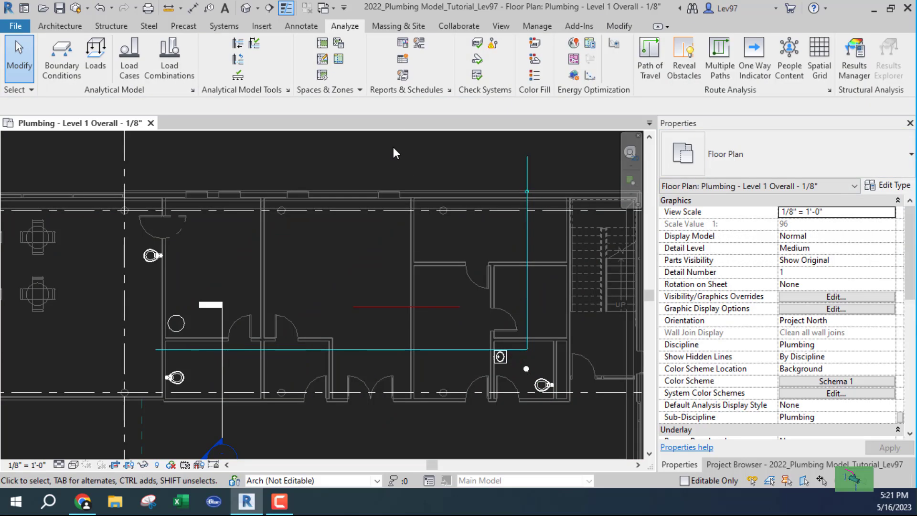
click(366, 198)
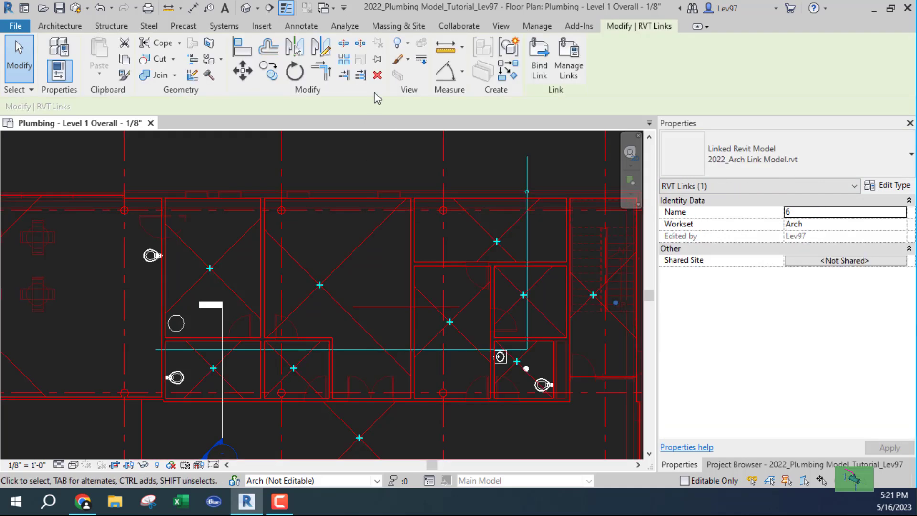
click(378, 59)
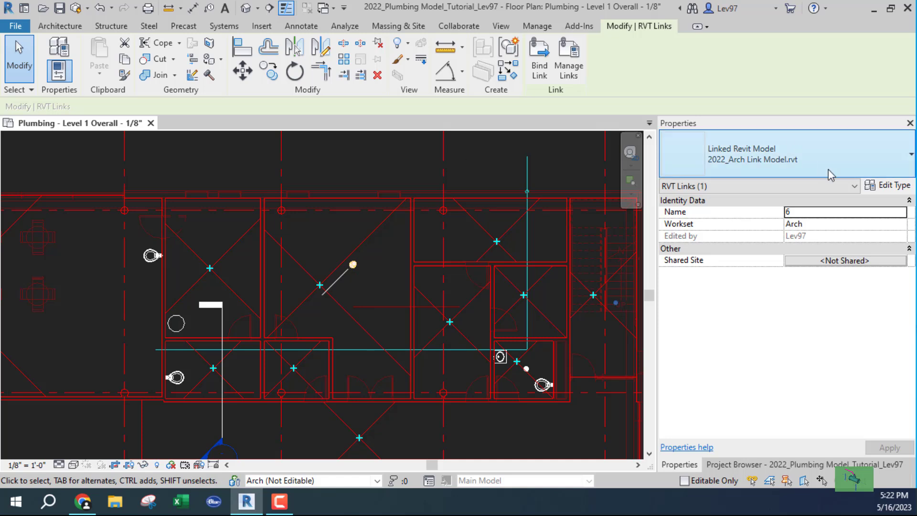
Step: Check Room Bounding in the link's type properties and confirm with OK
click(892, 186)
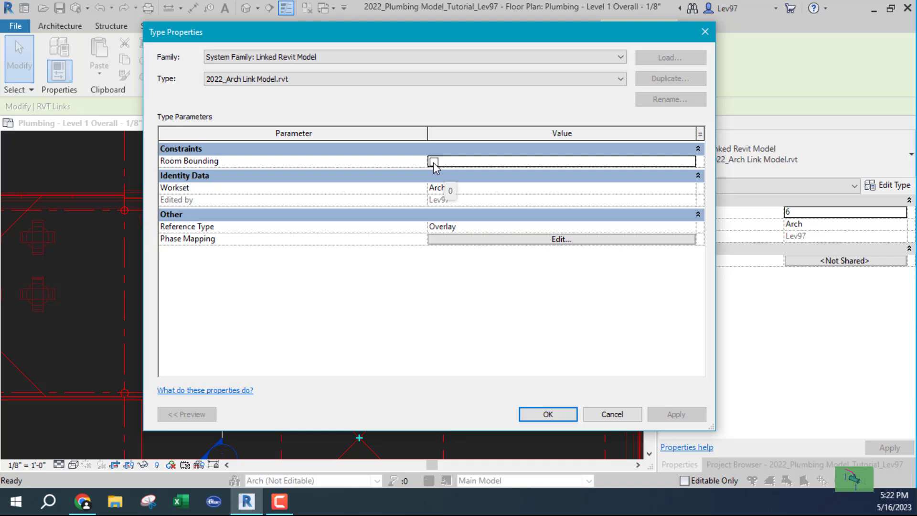
click(434, 162)
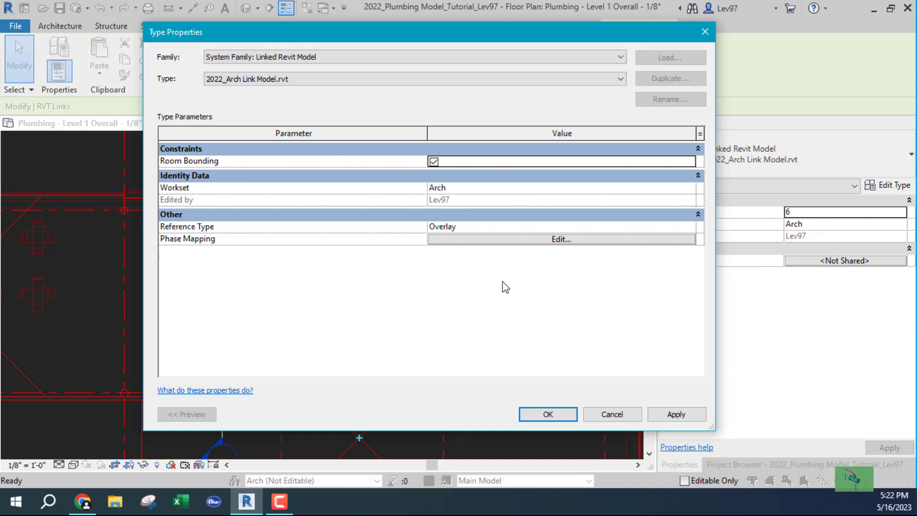
click(547, 414)
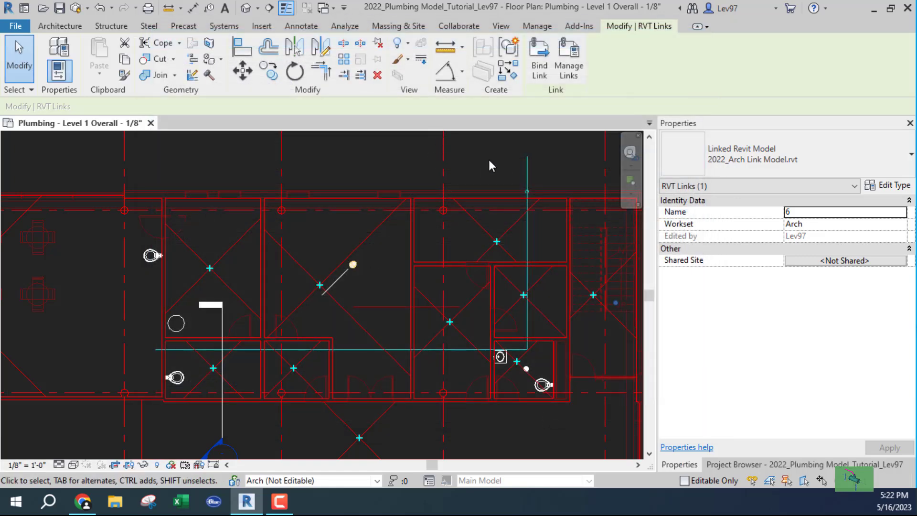
key(Escape)
click(366, 194)
click(890, 186)
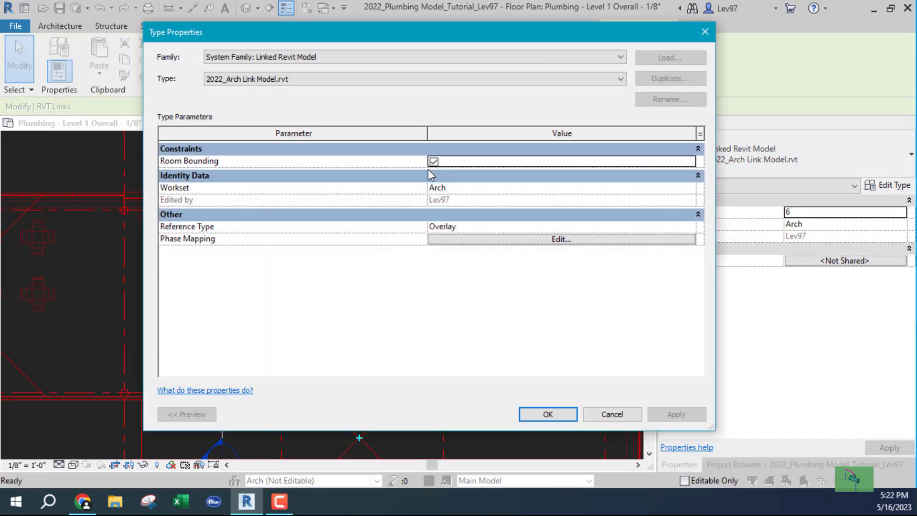
click(545, 414)
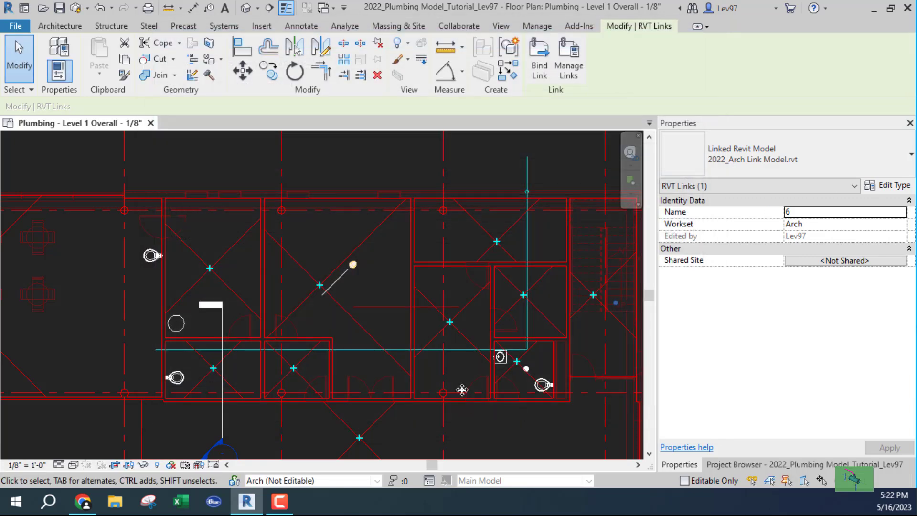
key(Escape)
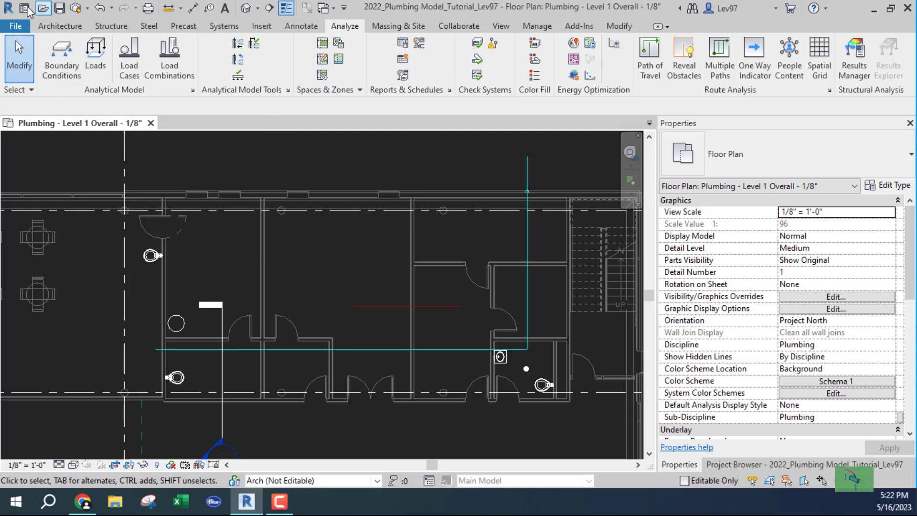
Step: Start the Space tool and pan toward the restroom block to preview space boundaries
click(315, 59)
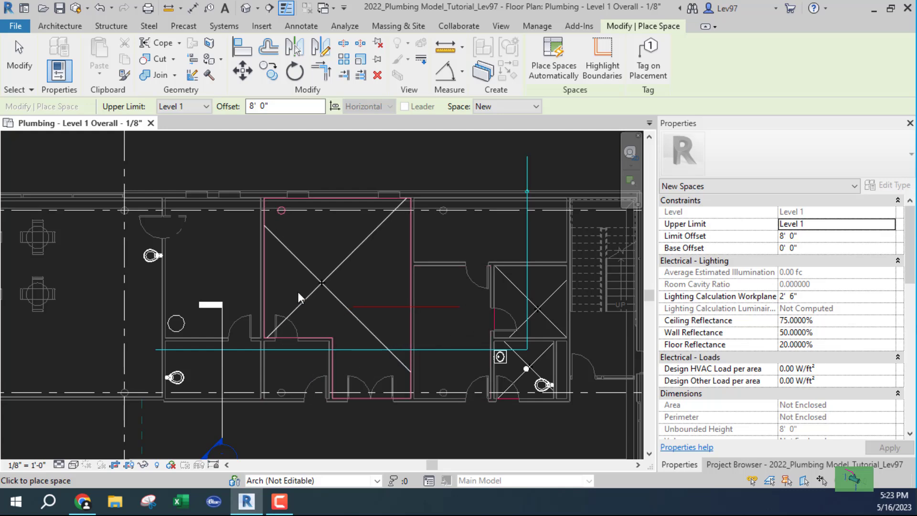
middle_drag(307, 291, 510, 300)
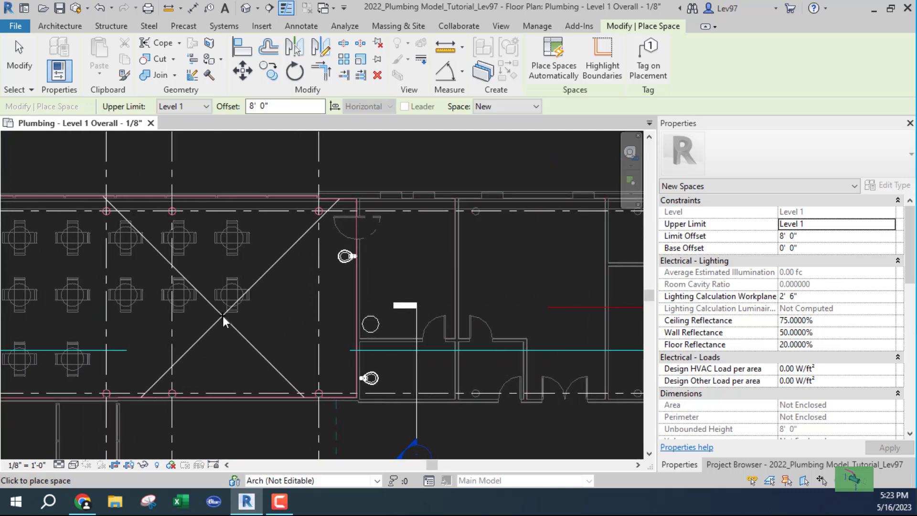
middle_drag(301, 327, 354, 311)
middle_drag(242, 328, 248, 197)
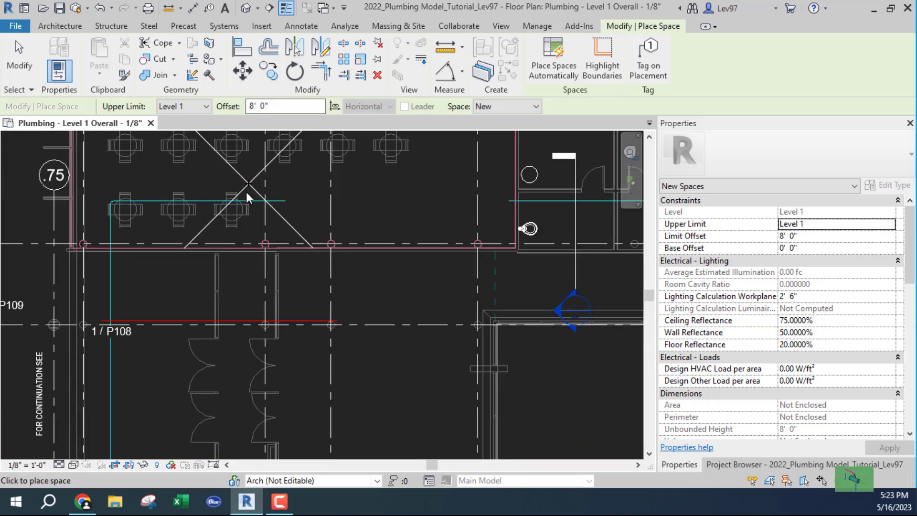
middle_drag(233, 416, 254, 294)
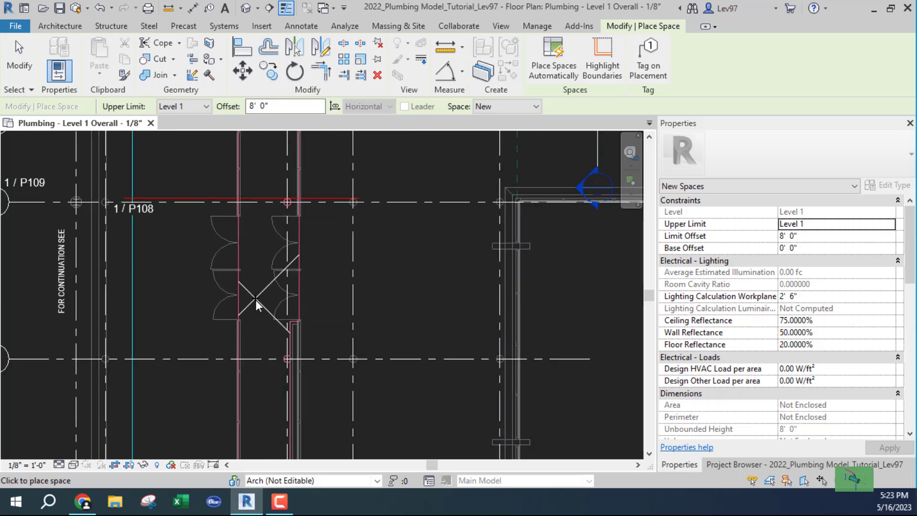
scroll(256, 300, down, 4)
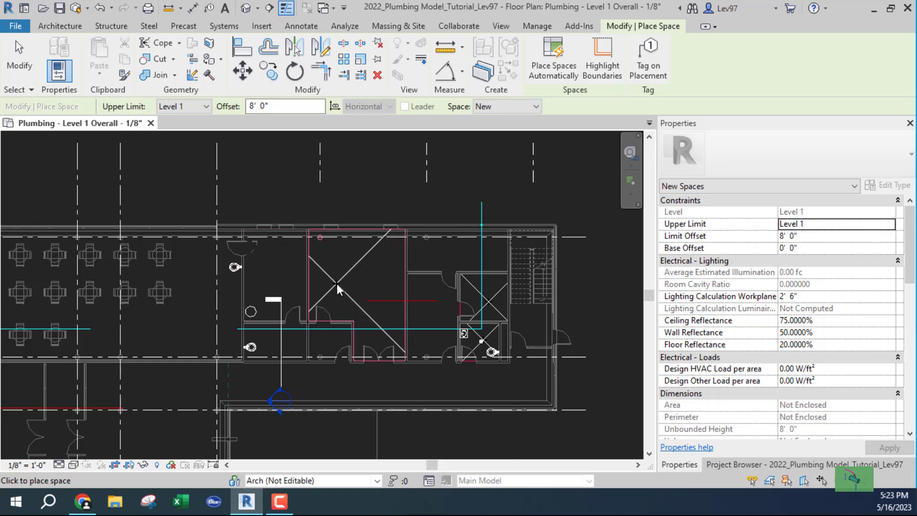
Step: Exit space placement and recentre the plan on the restroom block
key(Escape)
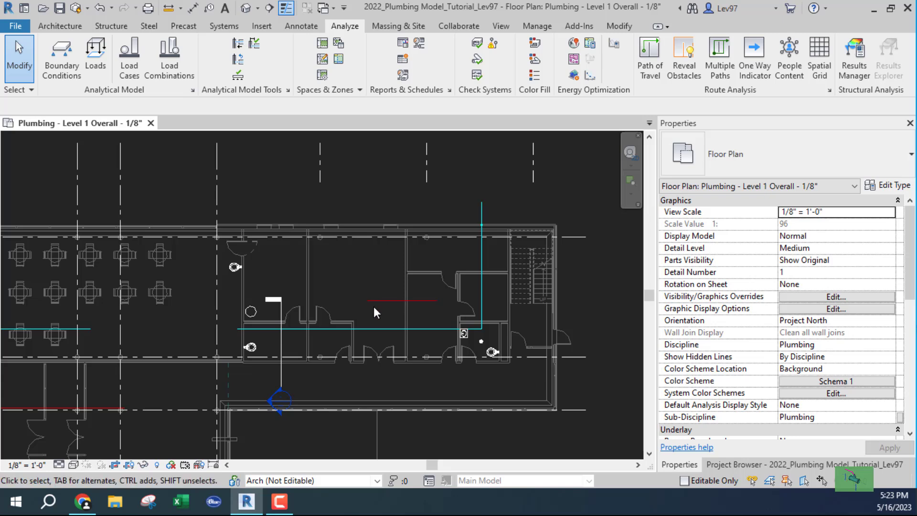
middle_drag(373, 305, 371, 315)
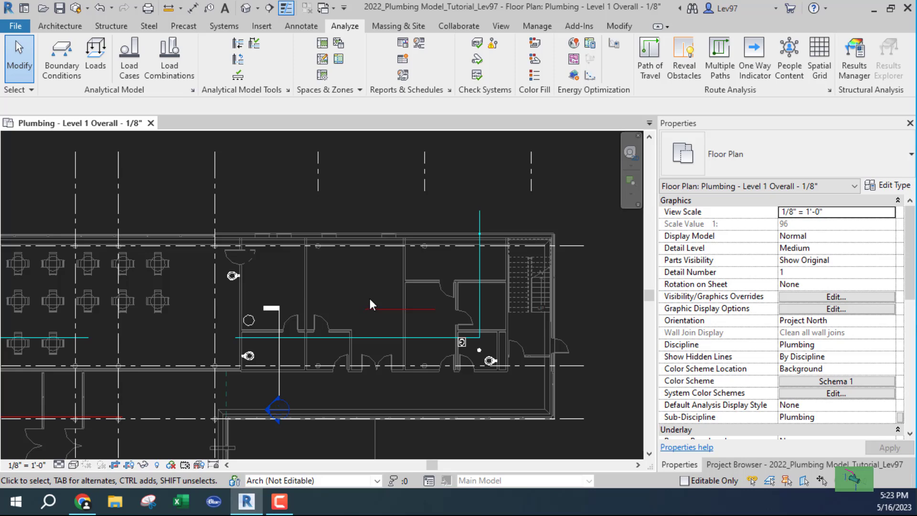
scroll(371, 289, up, 1)
scroll(331, 293, up, 1)
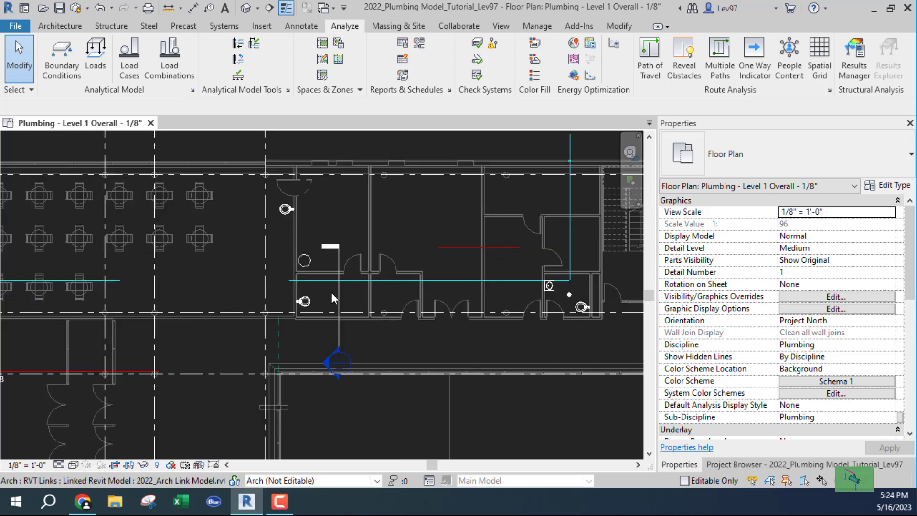
scroll(333, 297, up, 2)
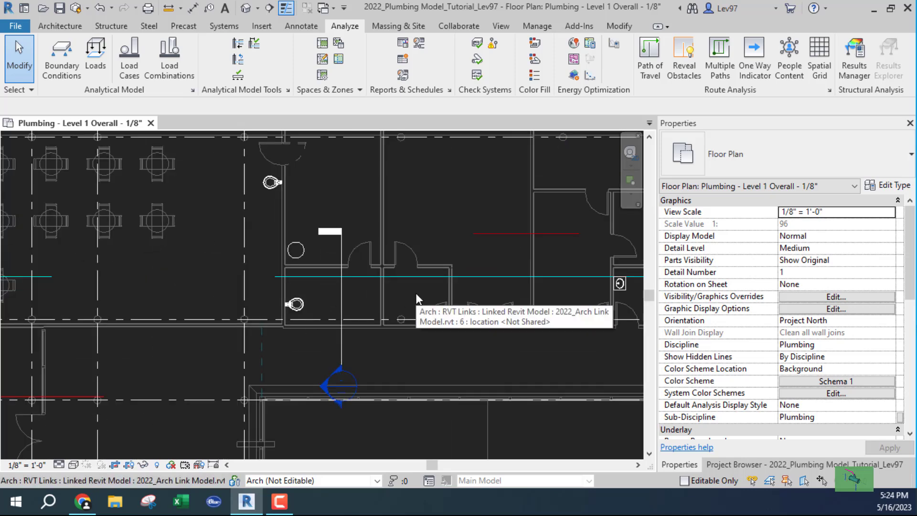
middle_drag(411, 294, 275, 342)
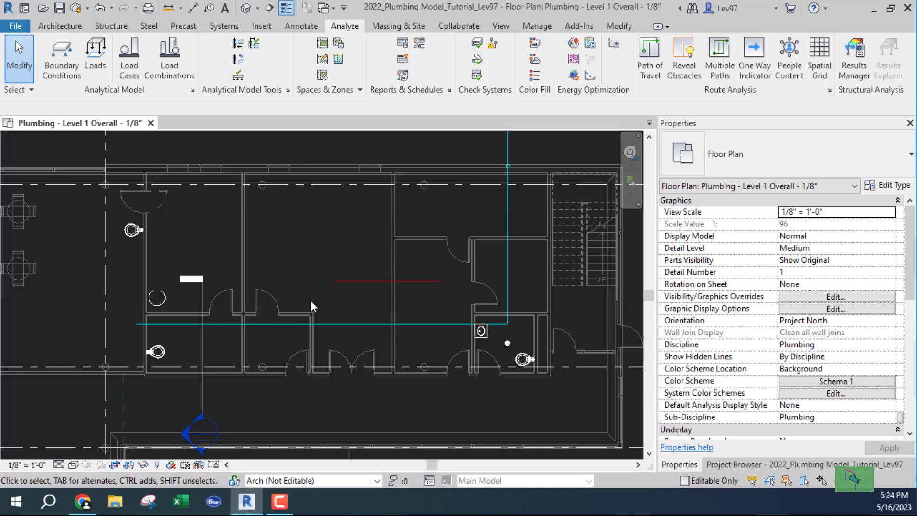
middle_drag(318, 306, 437, 232)
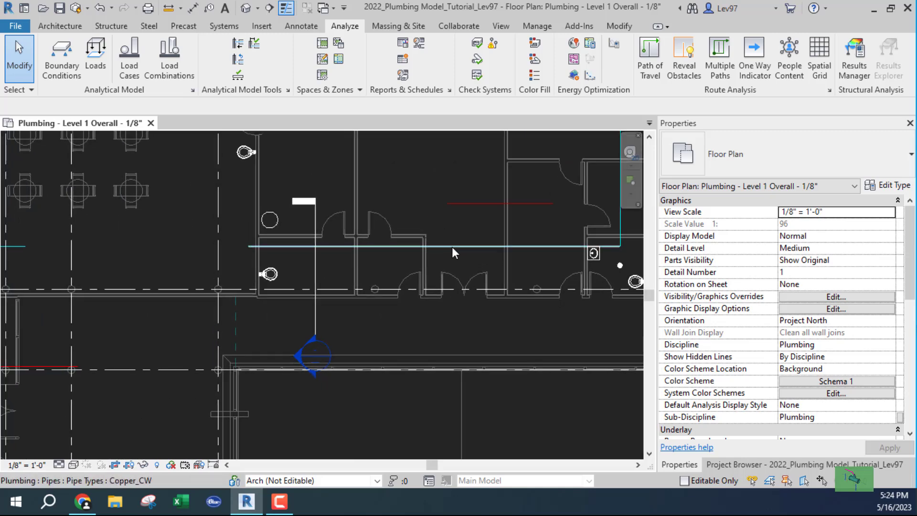
Step: Drag the 1" Copper_CW cold-water pipe further north and deselect it
click(441, 246)
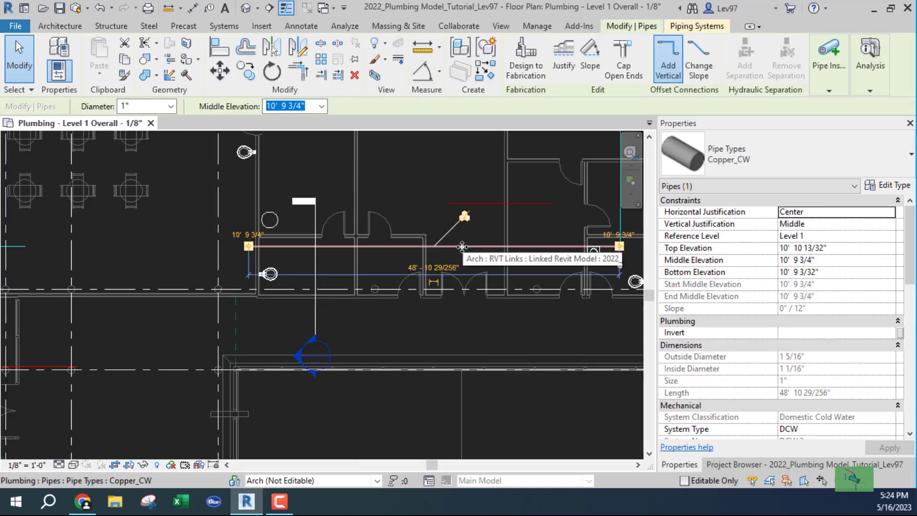
drag(444, 246, 420, 181)
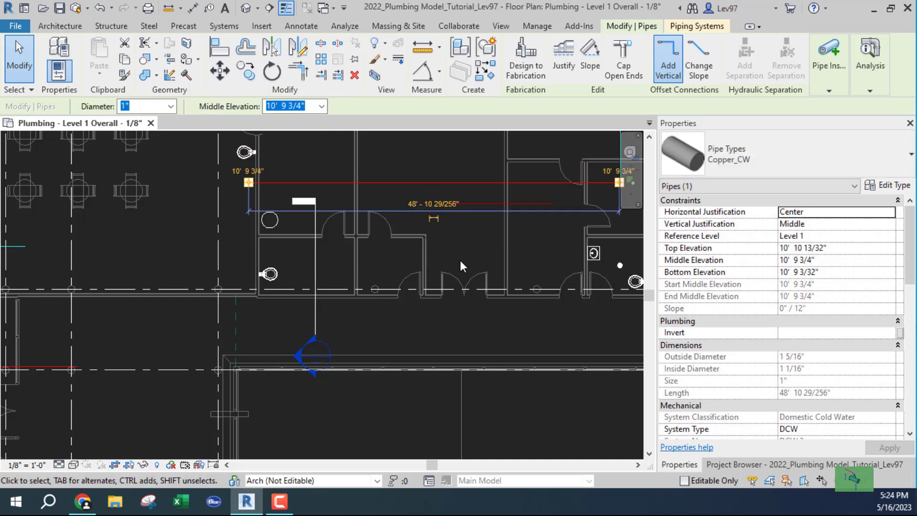
key(Escape)
scroll(439, 233, down, 2)
scroll(356, 245, up, 2)
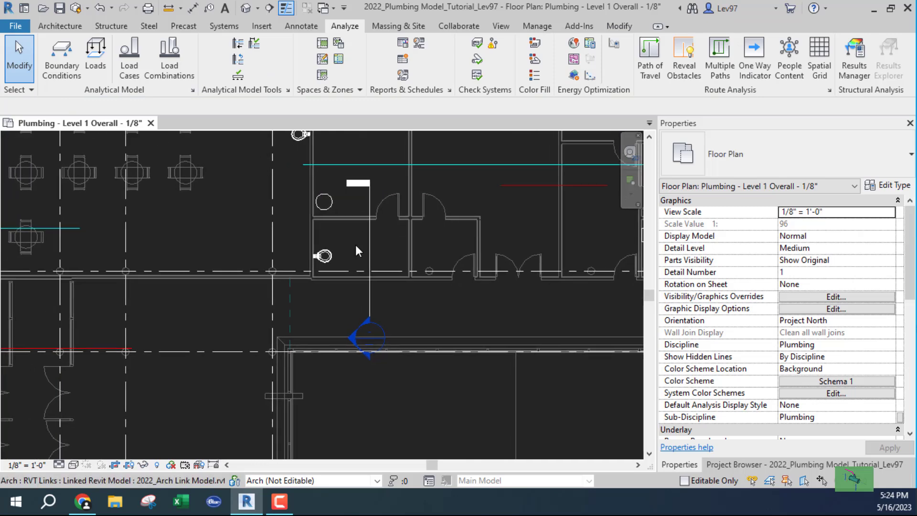
Step: Move the section line west of the restrooms and extend its end northward
click(370, 253)
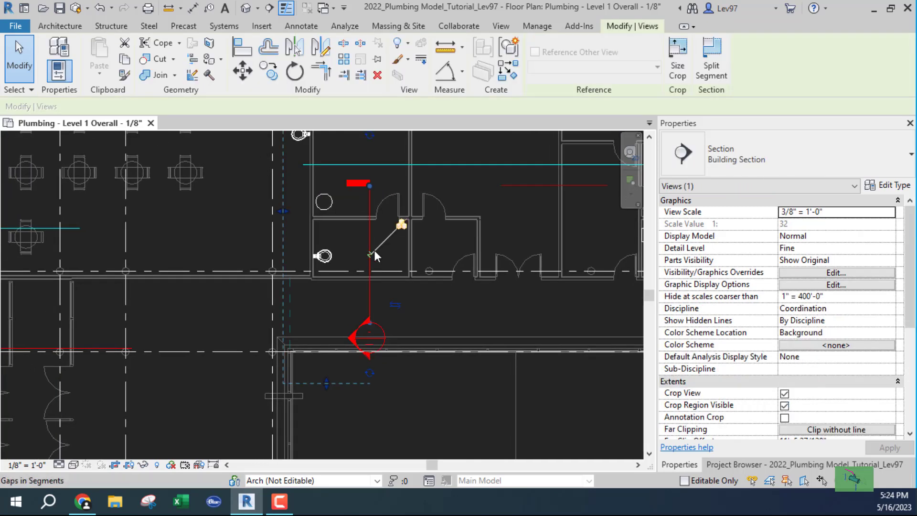
drag(370, 248, 240, 246)
middle_drag(244, 195, 197, 299)
drag(195, 298, 194, 147)
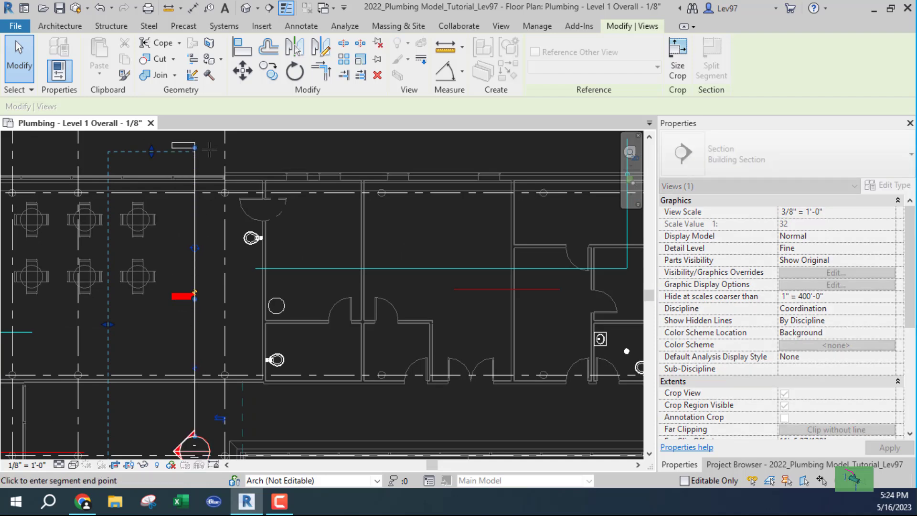
key(Escape)
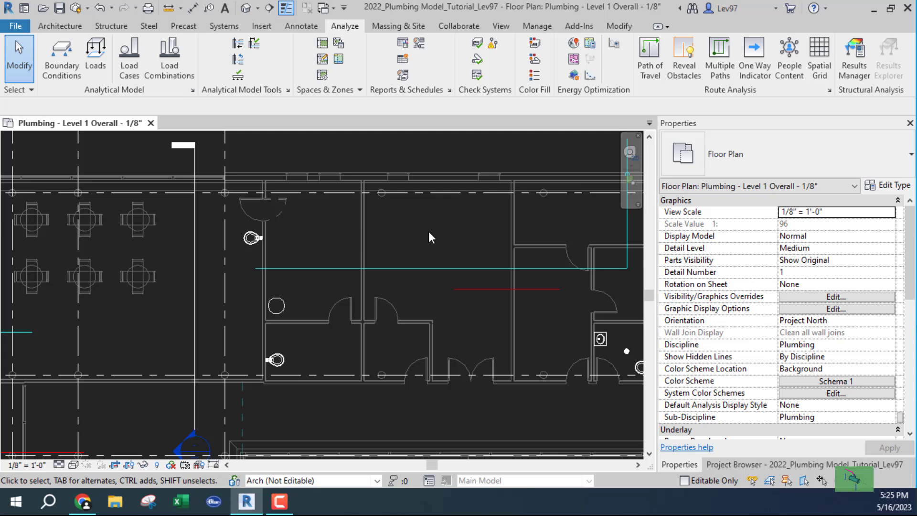
middle_drag(429, 231, 348, 277)
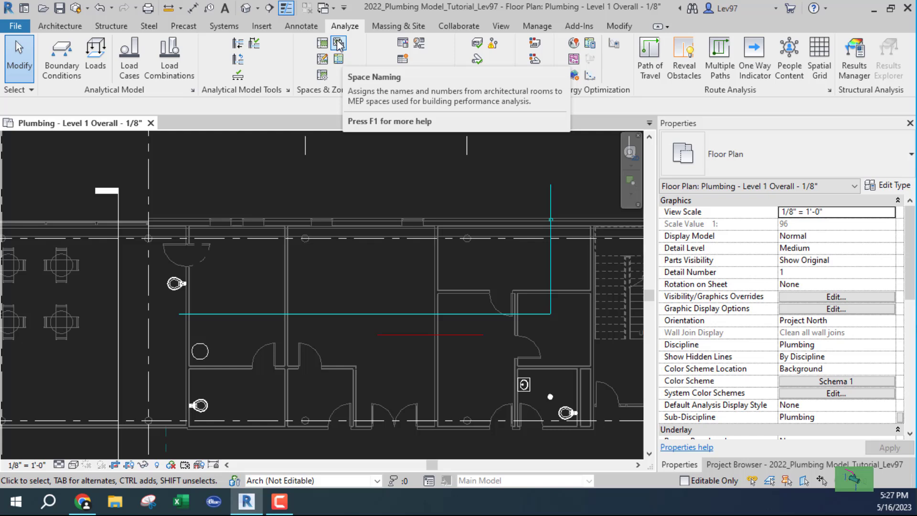
Step: Apply Space Naming with Names and Numbers on All Levels to the two spaces
click(338, 44)
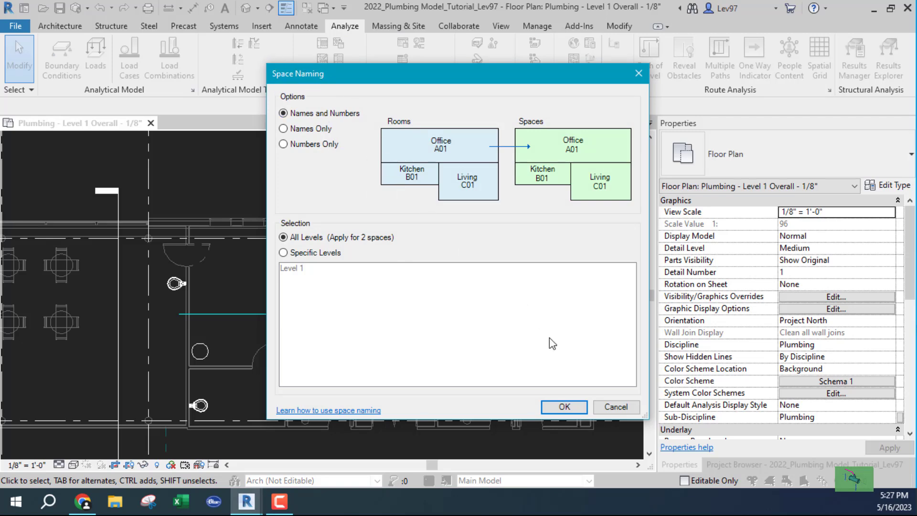
click(565, 407)
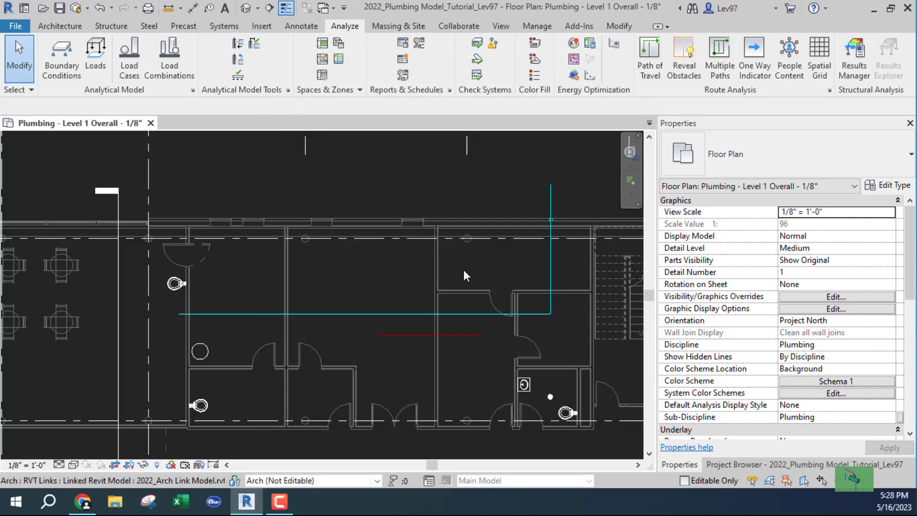
Step: Run Analyze > Space Tag in the plan, raising the missing Space Tags family prompt
click(504, 263)
key(Escape)
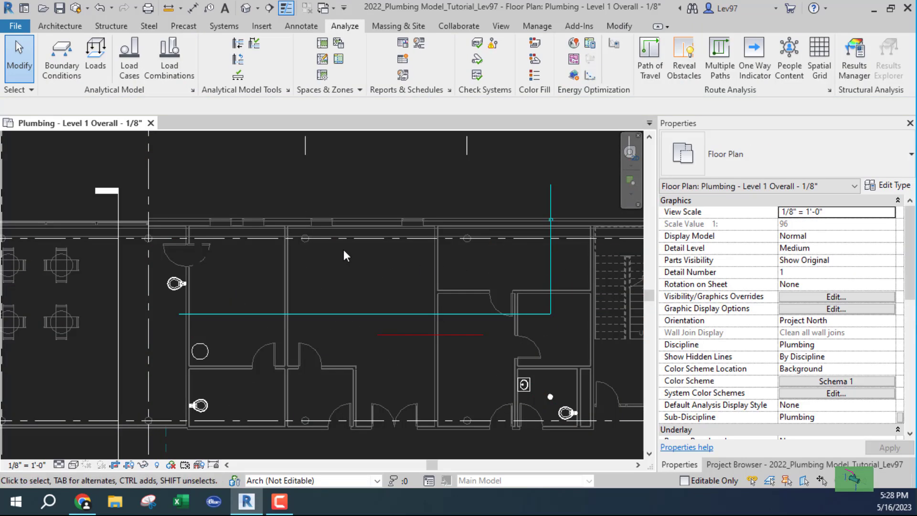
click(322, 44)
key(Escape)
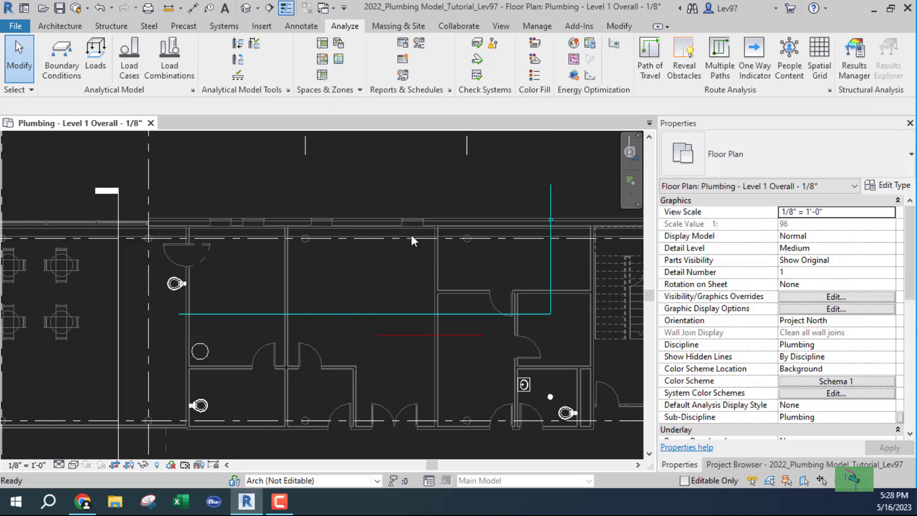
click(322, 75)
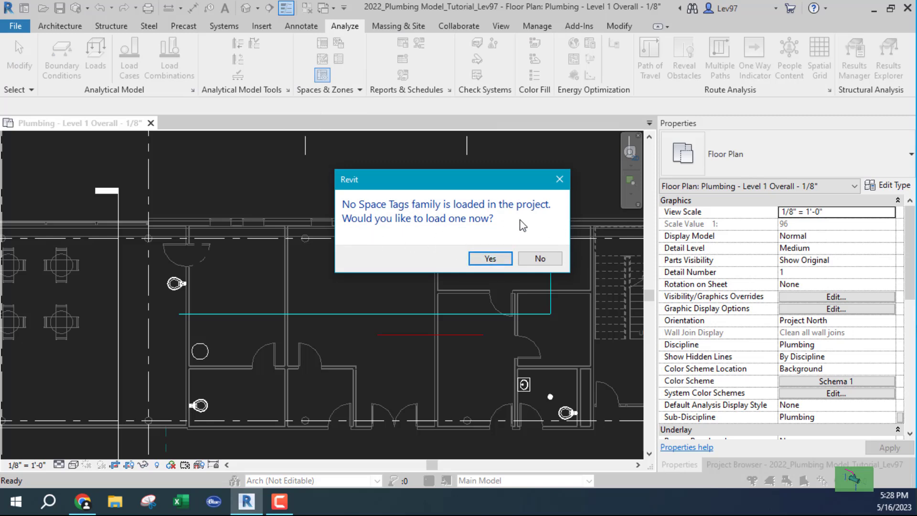
Step: Dismiss the missing Space Tags prompt and return to the Plumbing - Level 1 Overall plan
click(562, 187)
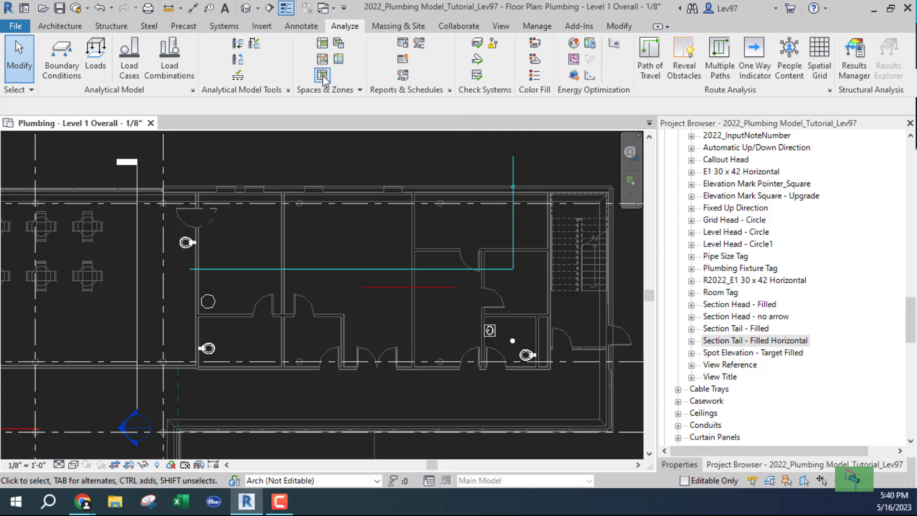
Step: Run Space Naming with Names and Numbers on All Levels, naming 35 spaces like Admin 126
click(339, 43)
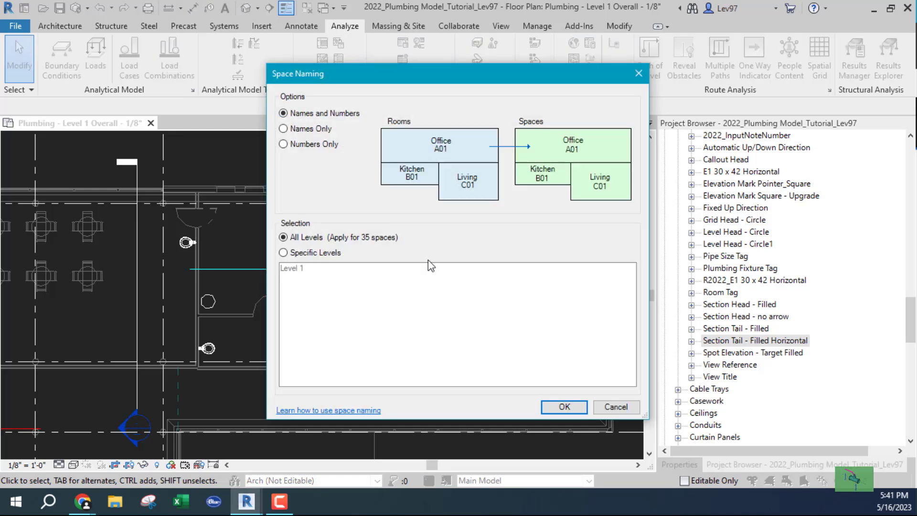
click(564, 407)
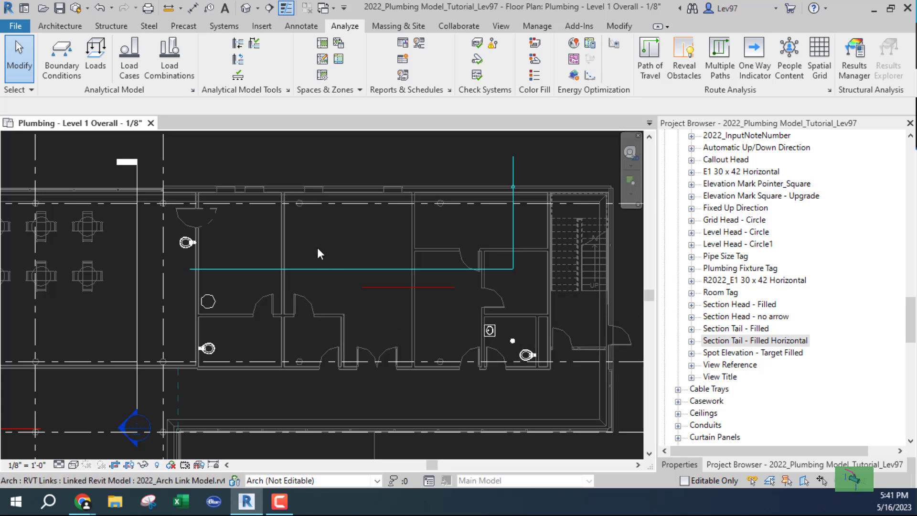
Step: Undo the last change to restore the Space Tag family, and close the save reminder
click(366, 235)
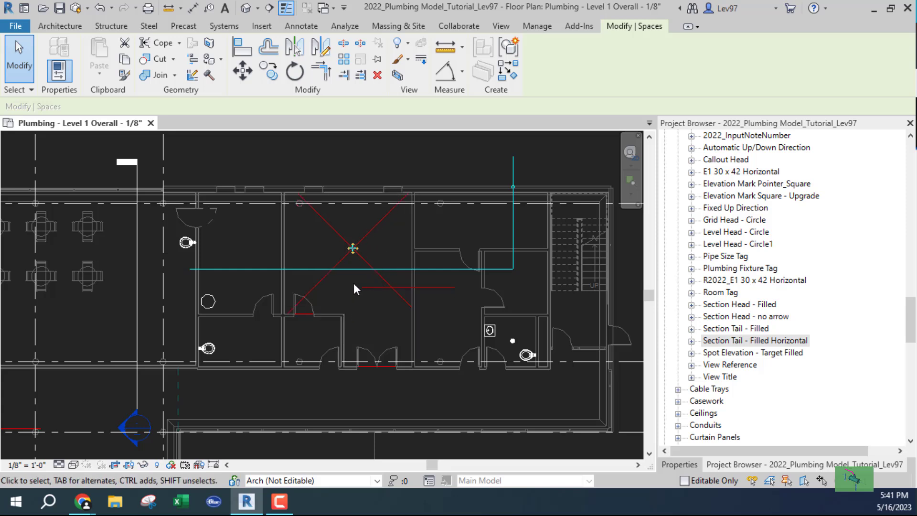
click(99, 8)
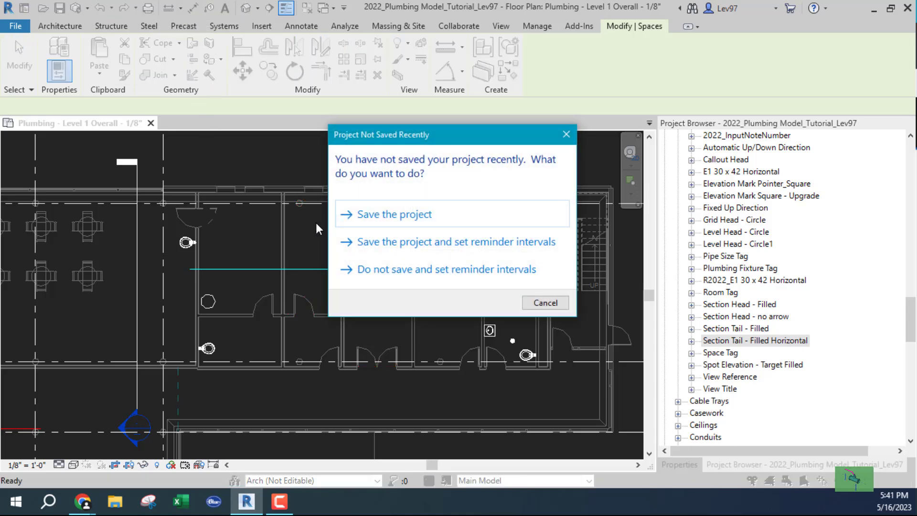
key(Escape)
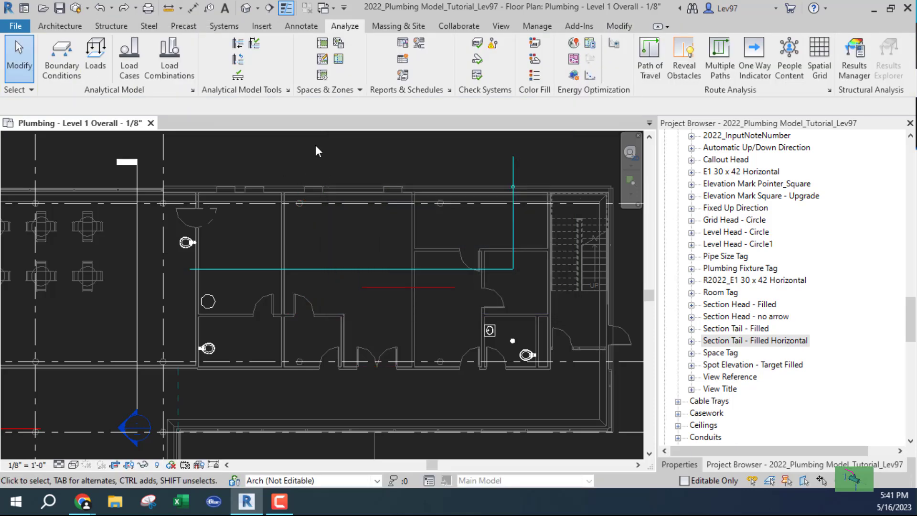
click(340, 45)
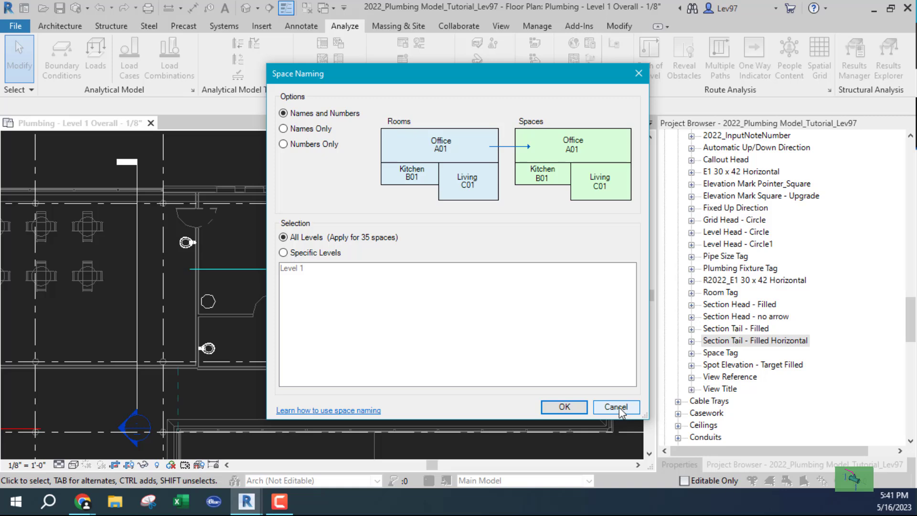
click(615, 407)
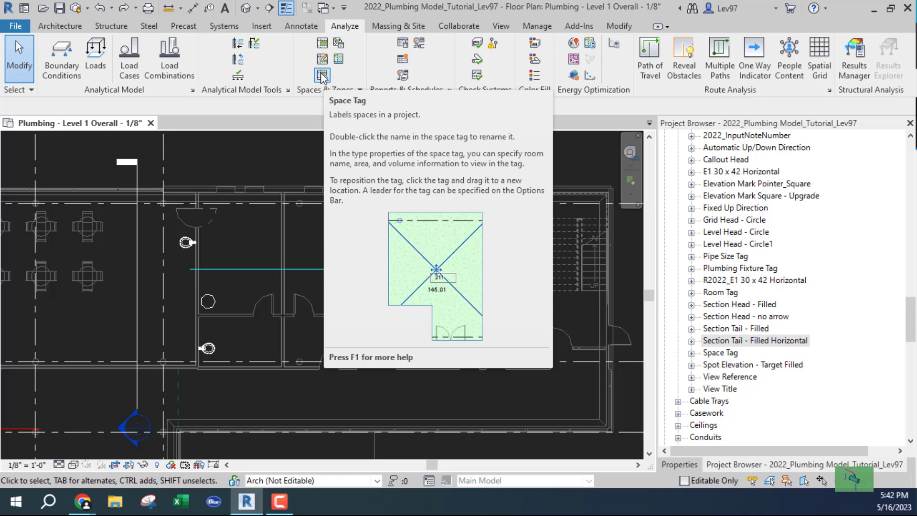
Step: Tag the Conference 123, Prep/Dish 122, Dry Storage 124, Electrical 125 and Admin 126 spaces
click(322, 76)
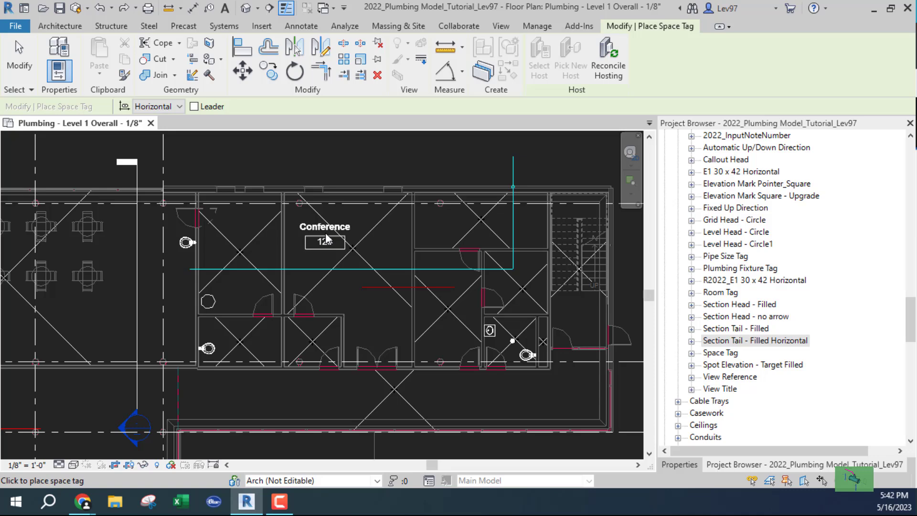
key(Escape)
key(Escape)
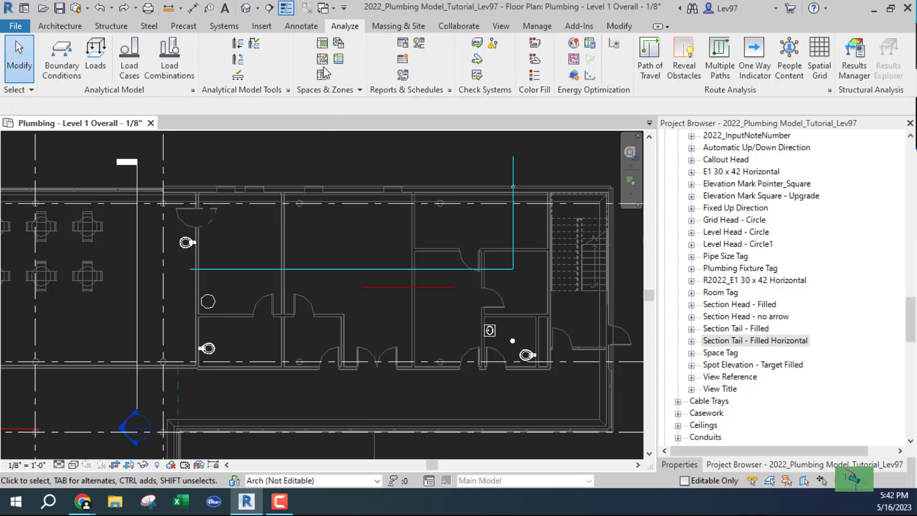
click(323, 72)
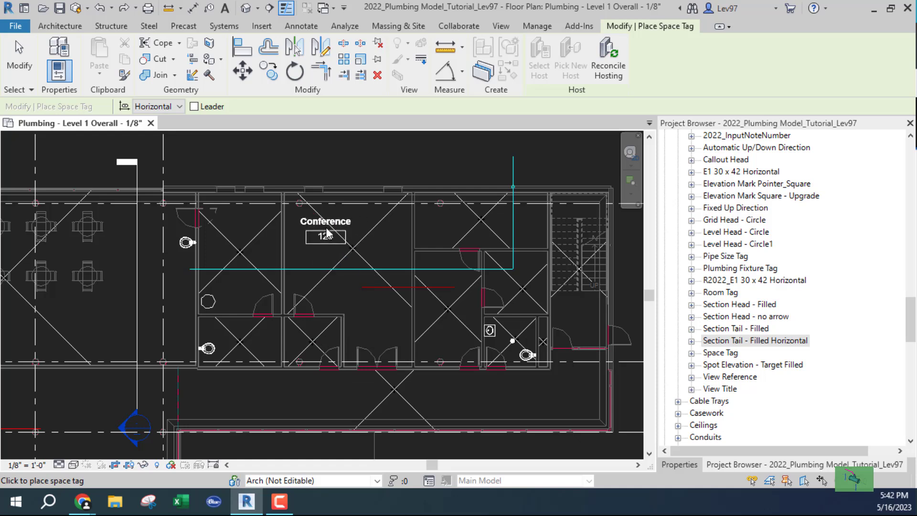
click(328, 230)
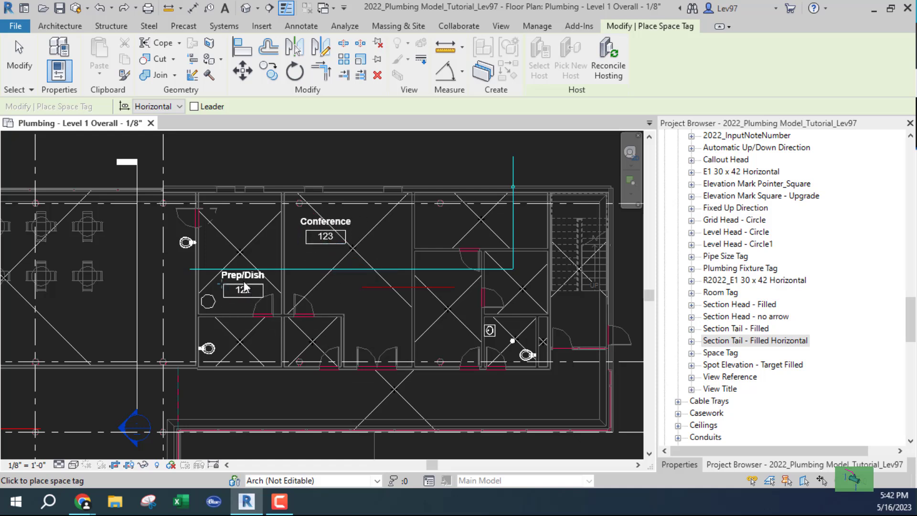
click(243, 287)
click(239, 344)
click(309, 338)
click(309, 345)
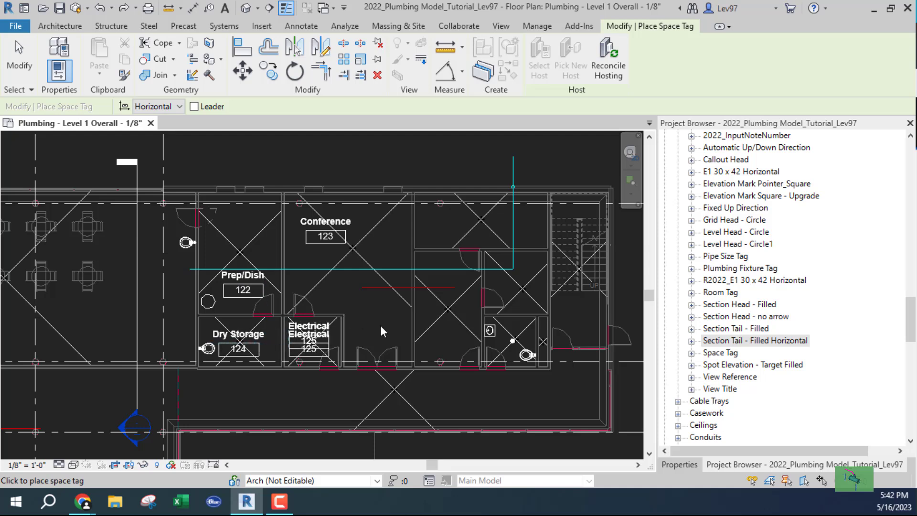
click(448, 318)
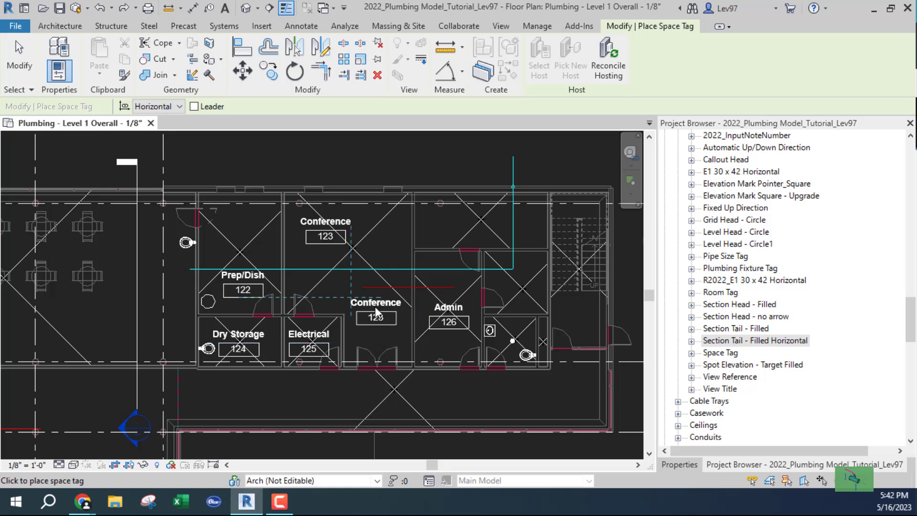
key(Escape)
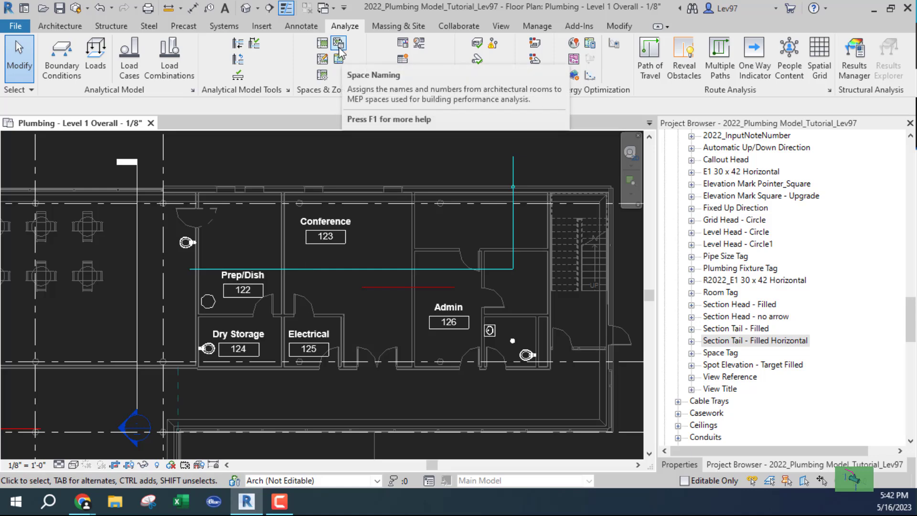
Step: Reapply Space Naming with Names and Numbers on All Levels to all 35 spaces
click(323, 75)
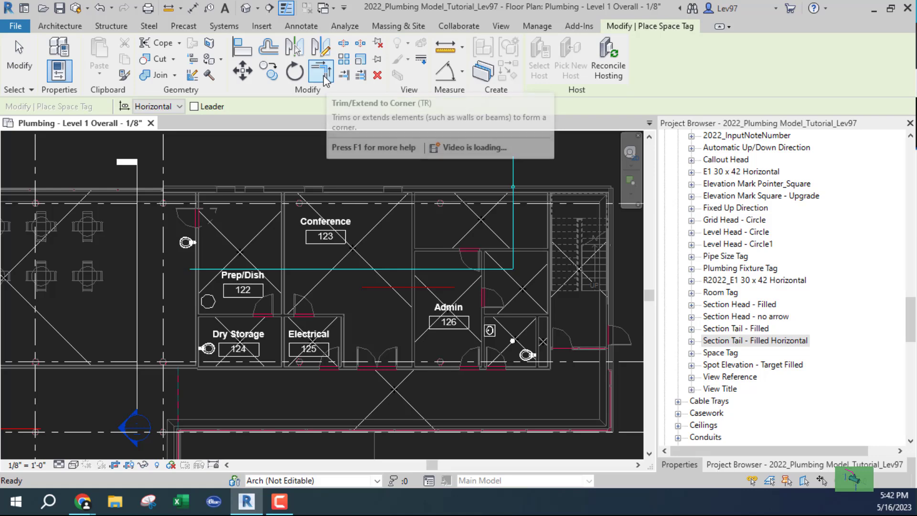
key(Escape)
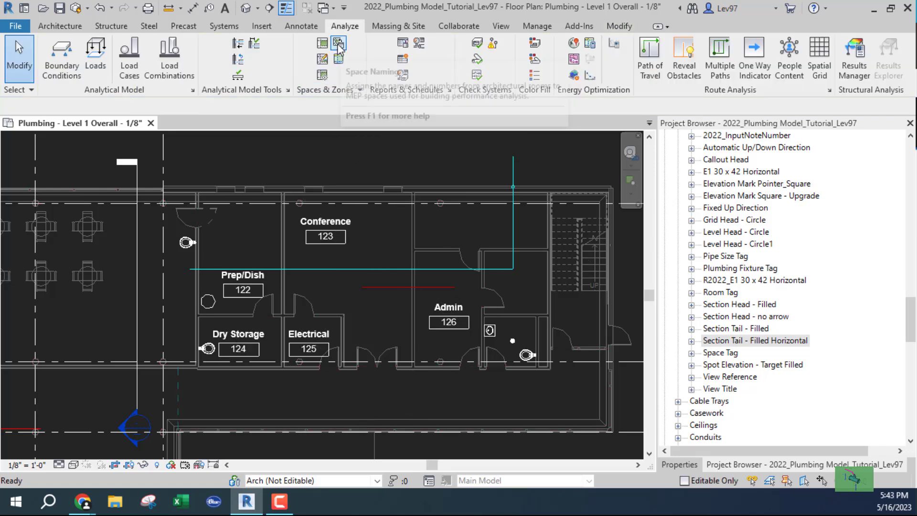
click(339, 45)
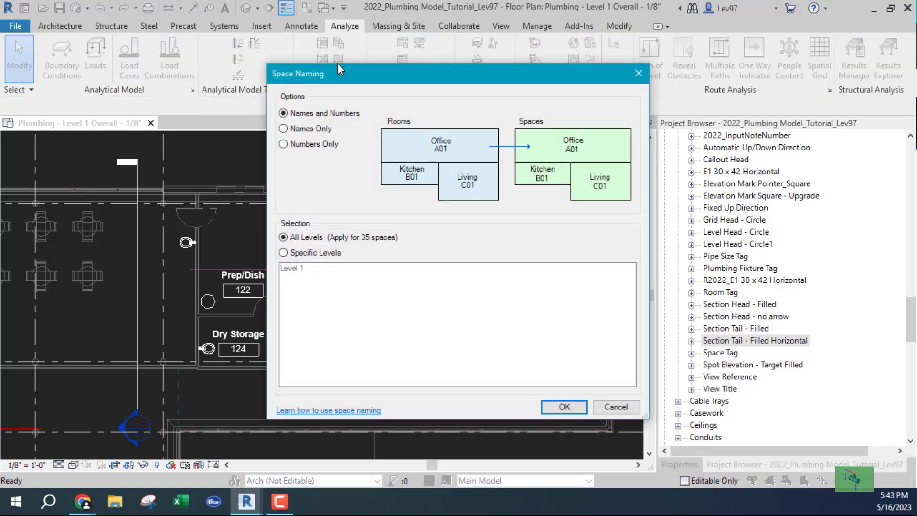
click(564, 408)
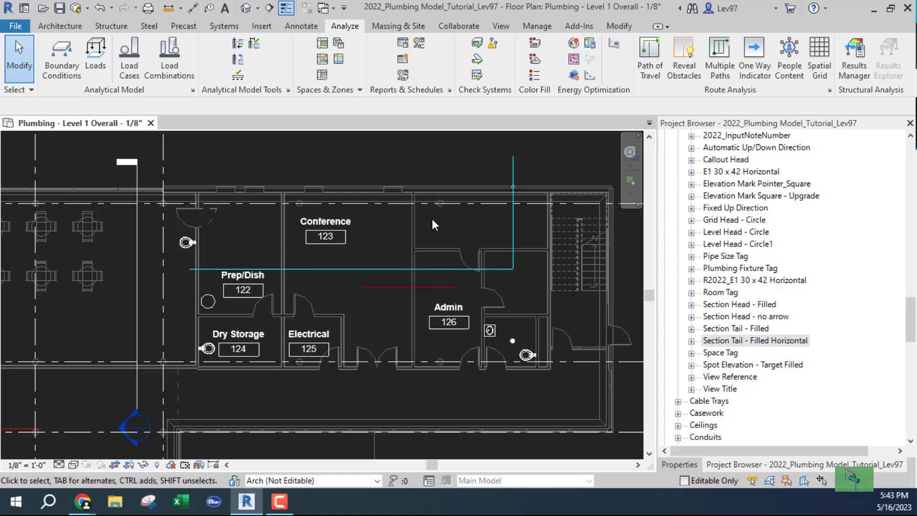
Step: Undo the Conference, Prep/Dish, Dry Storage, Electrical and Admin space tags
click(324, 46)
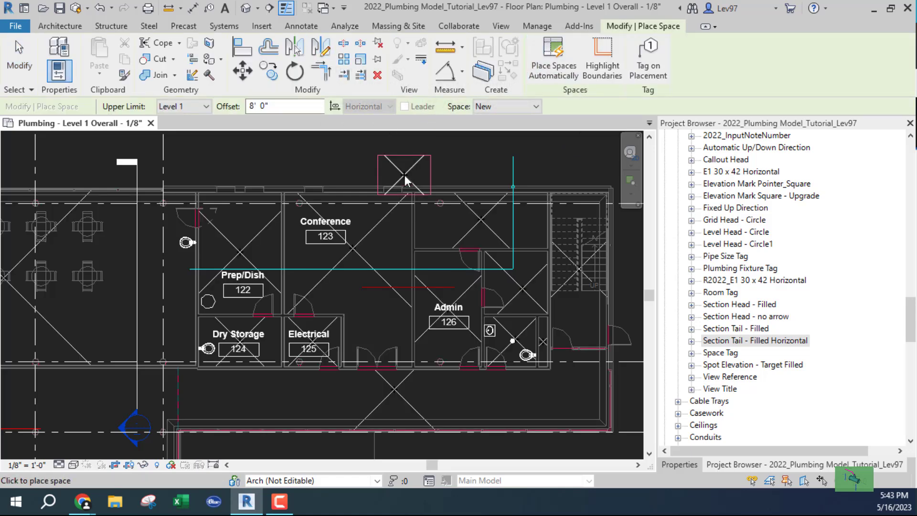
key(Escape)
key(Escape)
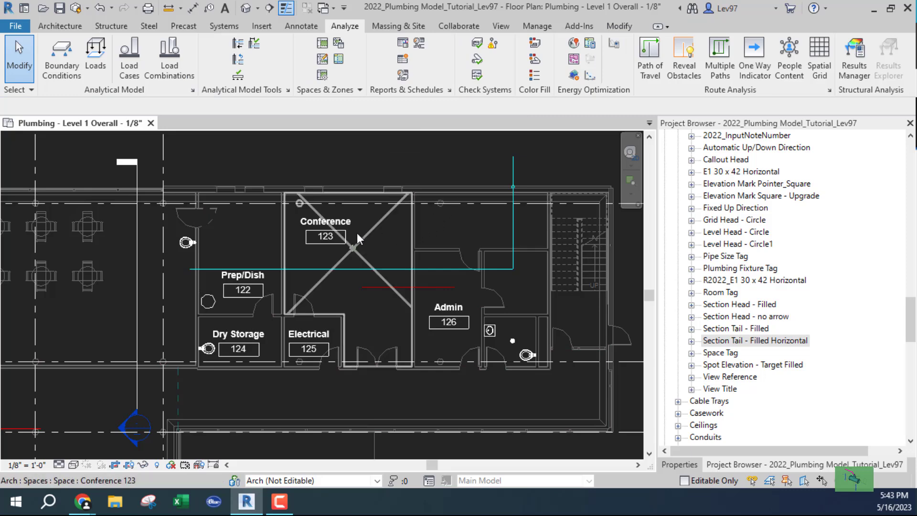
click(333, 225)
click(238, 180)
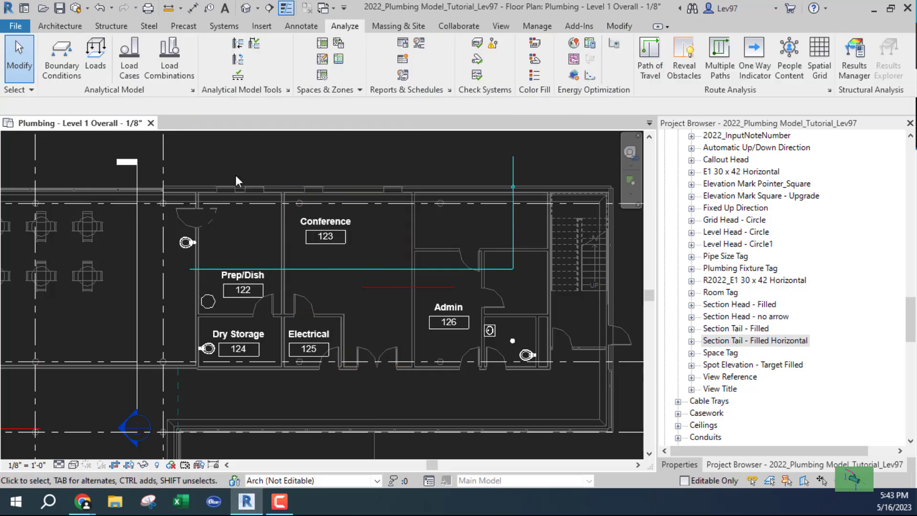
click(101, 10)
click(100, 10)
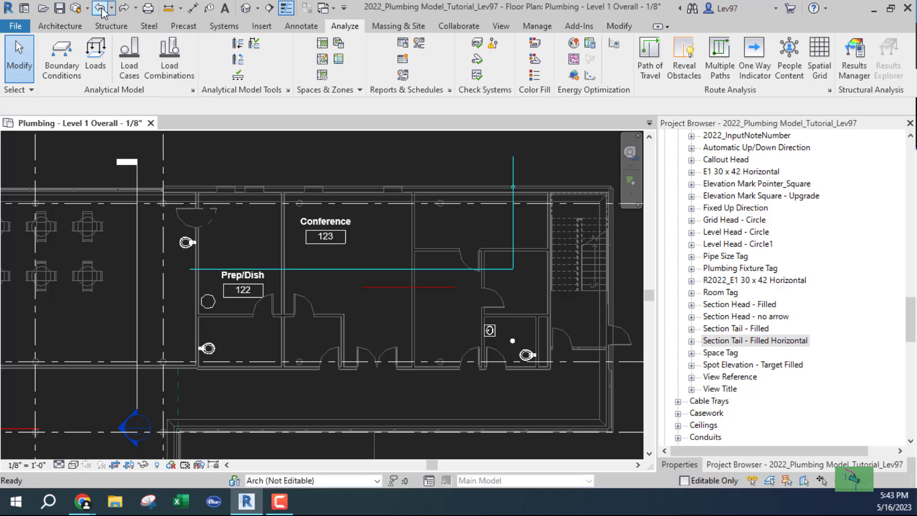
click(100, 9)
click(101, 10)
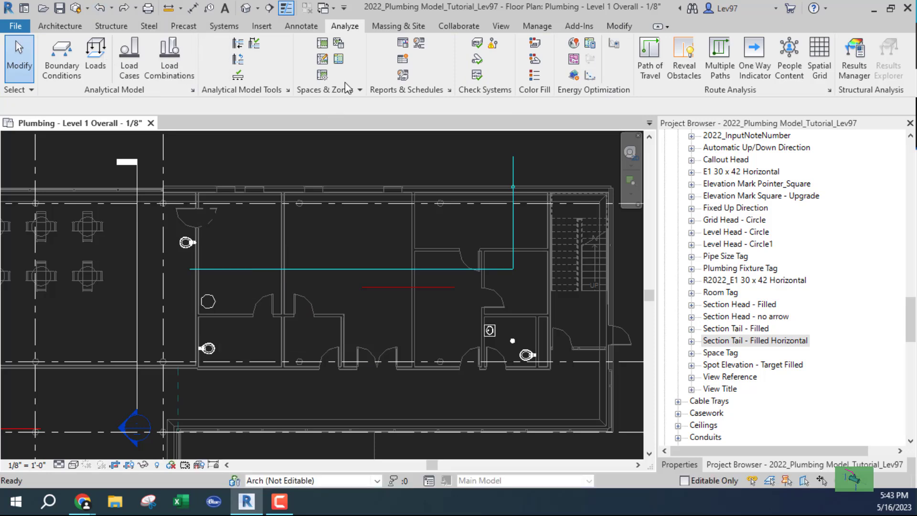
Step: Reapply room names and numbers, then auto-place spaces in enclosed areas, which creates none
click(340, 45)
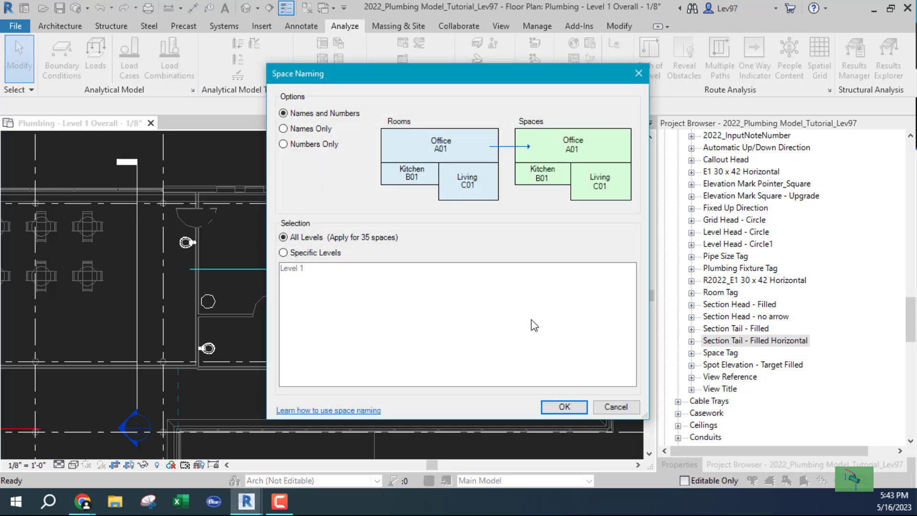
click(565, 407)
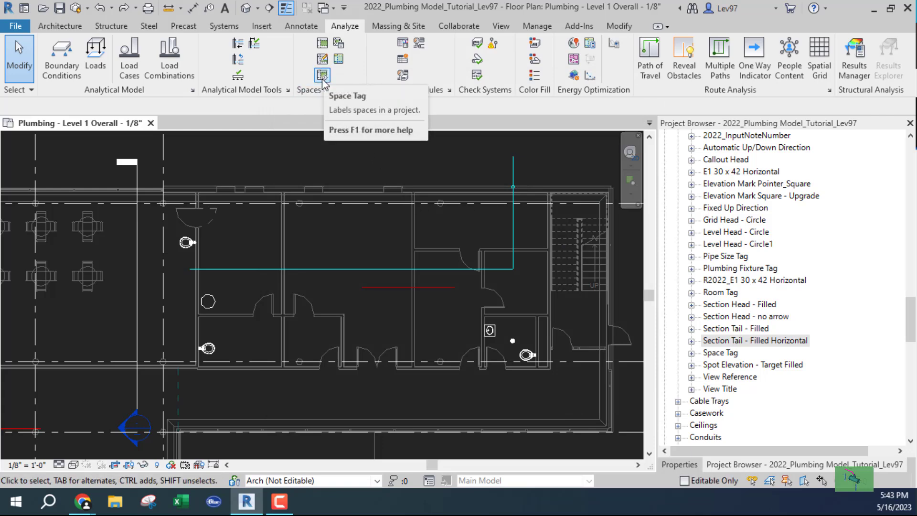
click(323, 46)
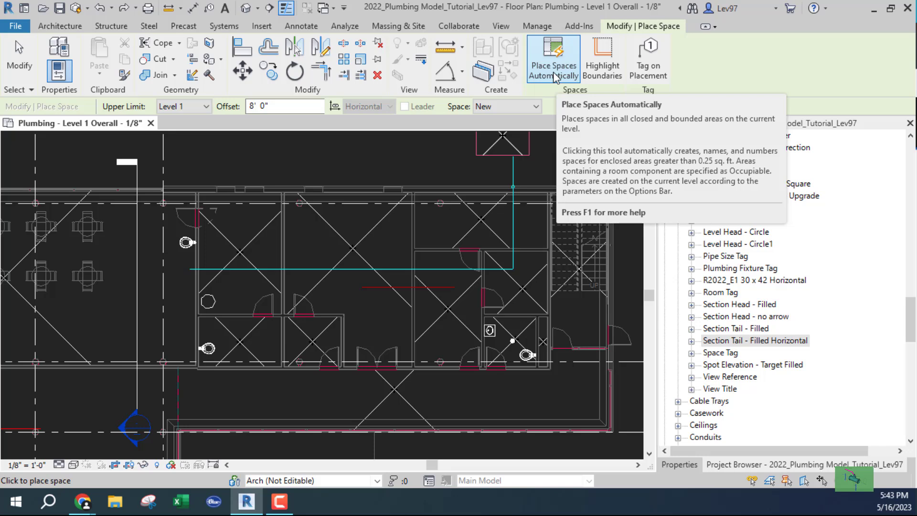
click(553, 72)
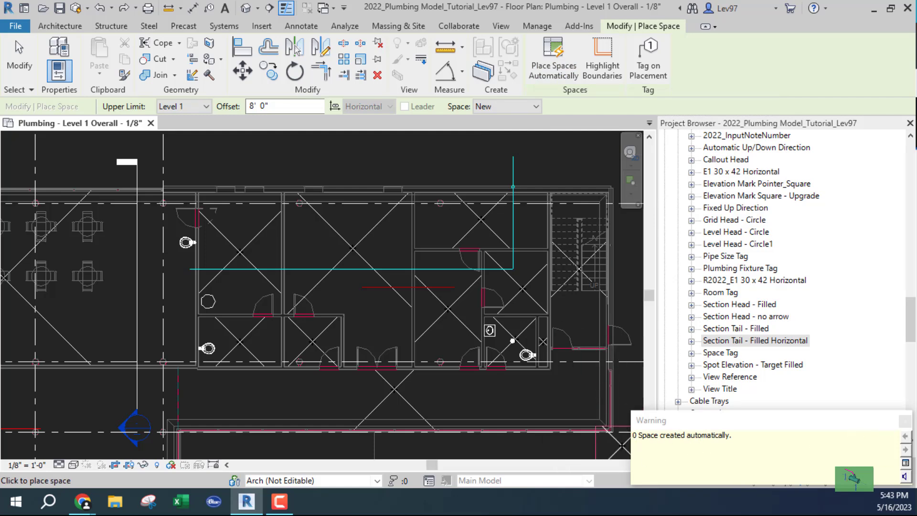
click(905, 422)
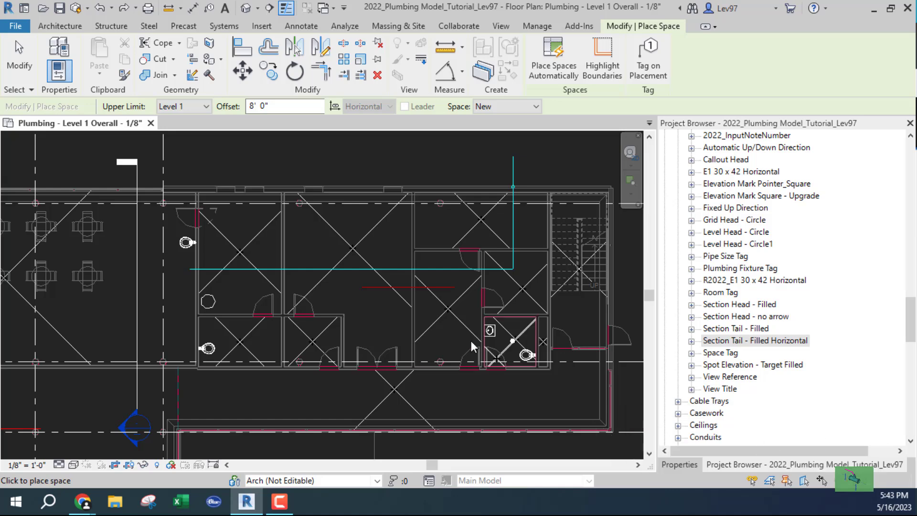
key(Escape)
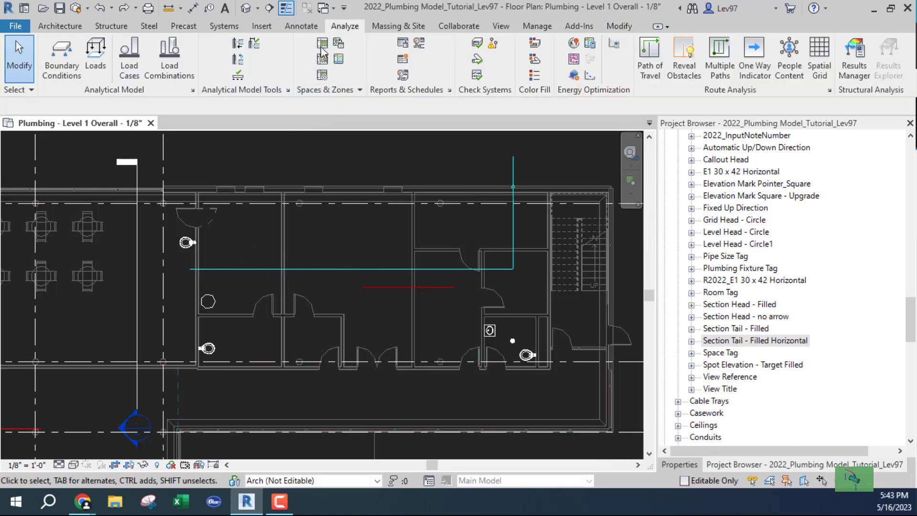
Step: Tag the Admin, Office and Conference spaces in the plumbing plan
click(322, 76)
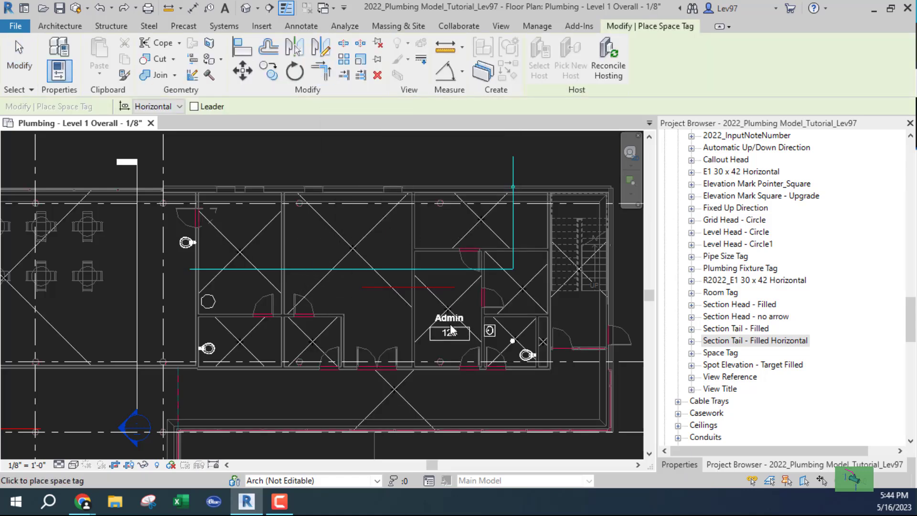
click(450, 325)
click(447, 222)
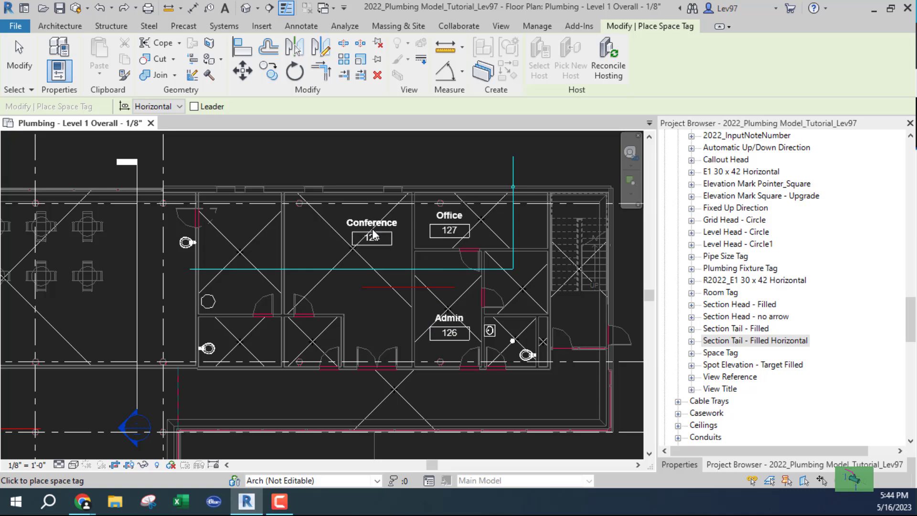
click(371, 234)
key(Escape)
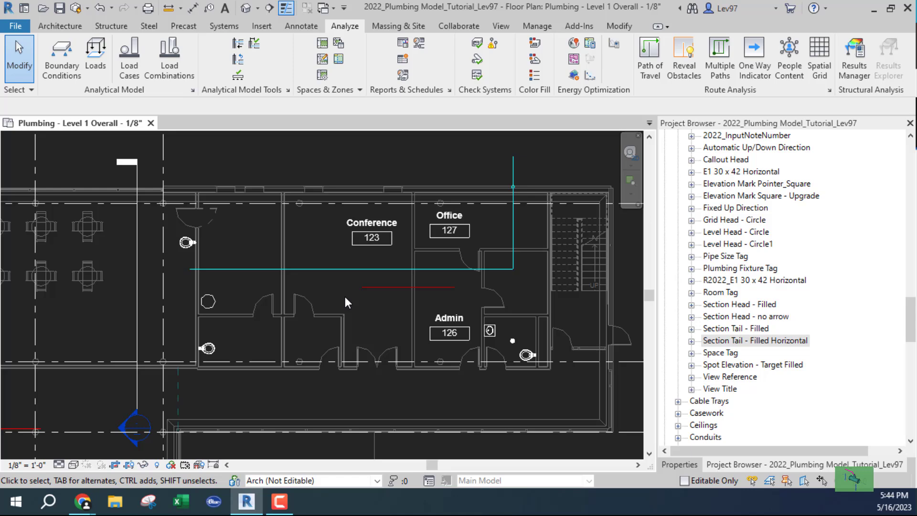
Step: Move the Admin 126 space tag slightly upward
middle_drag(369, 321, 279, 286)
scroll(355, 292, up, 2)
scroll(354, 290, up, 2)
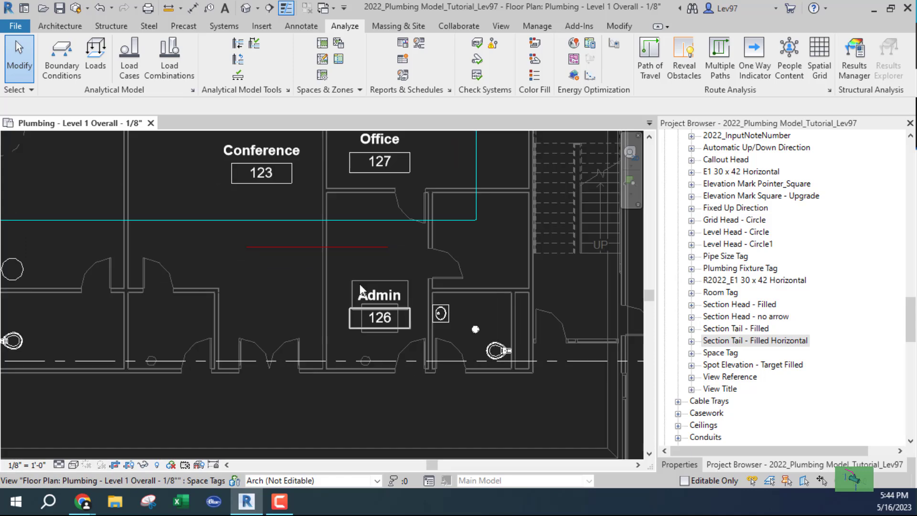
click(355, 313)
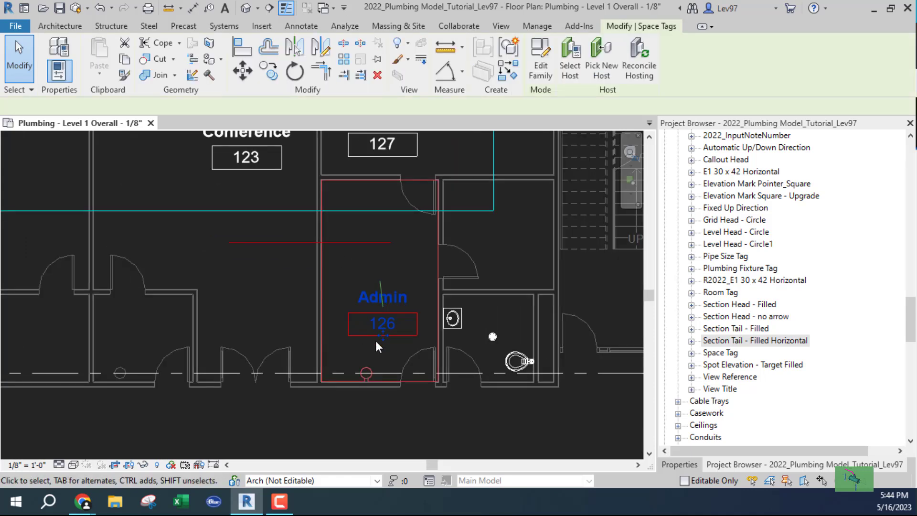
drag(383, 337, 388, 310)
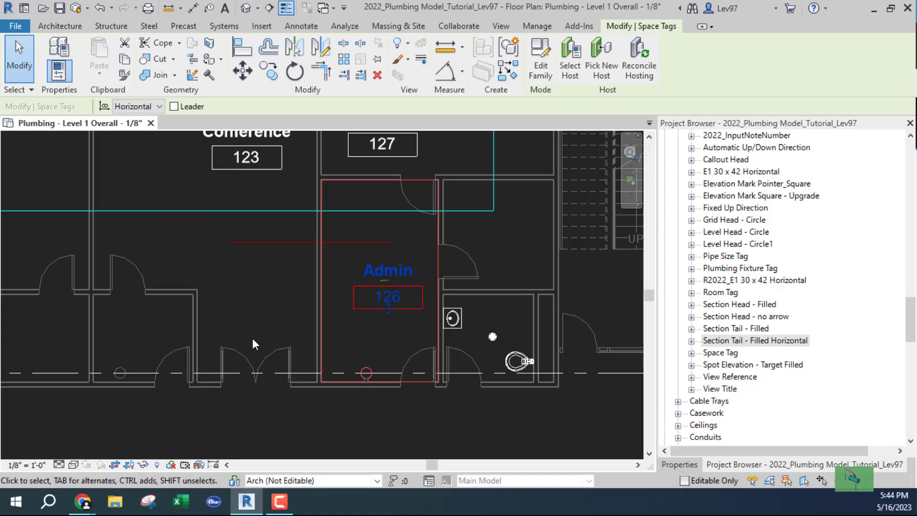
Step: Place a Toilet 129 space tag inside the toilet room
click(345, 26)
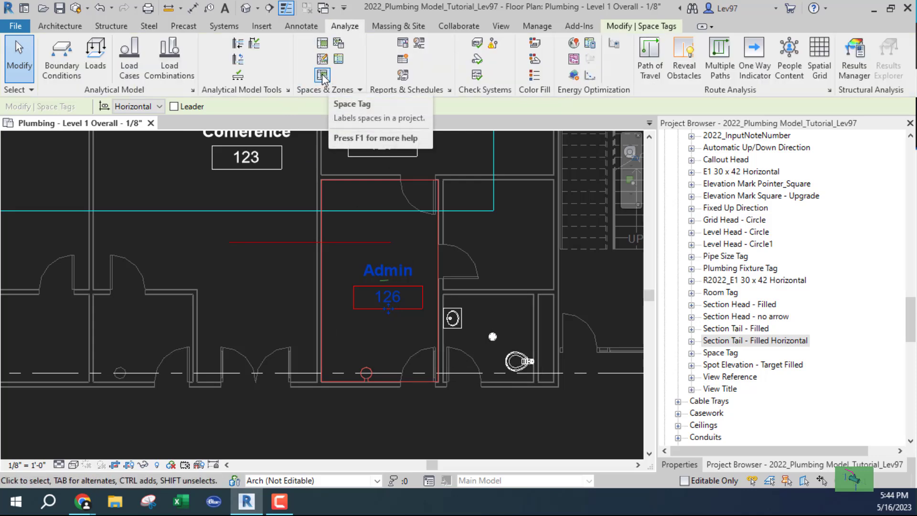
click(327, 78)
click(499, 323)
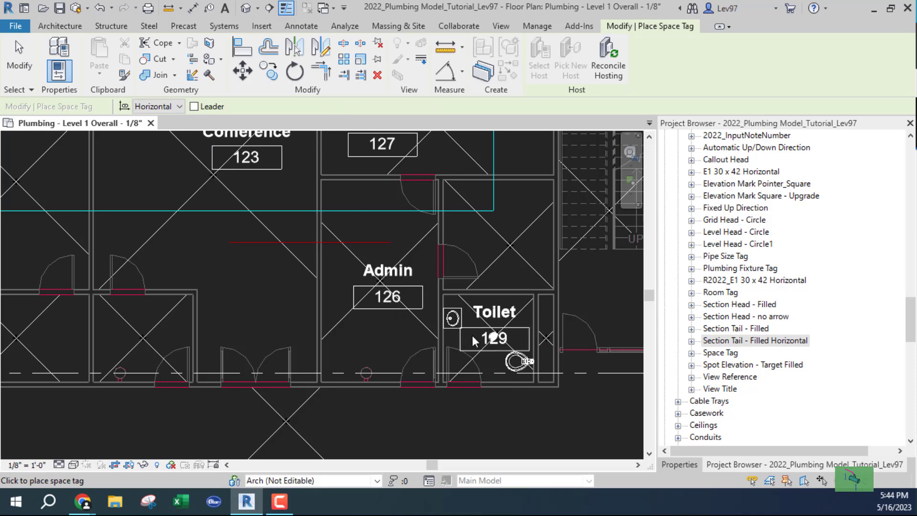
key(Escape)
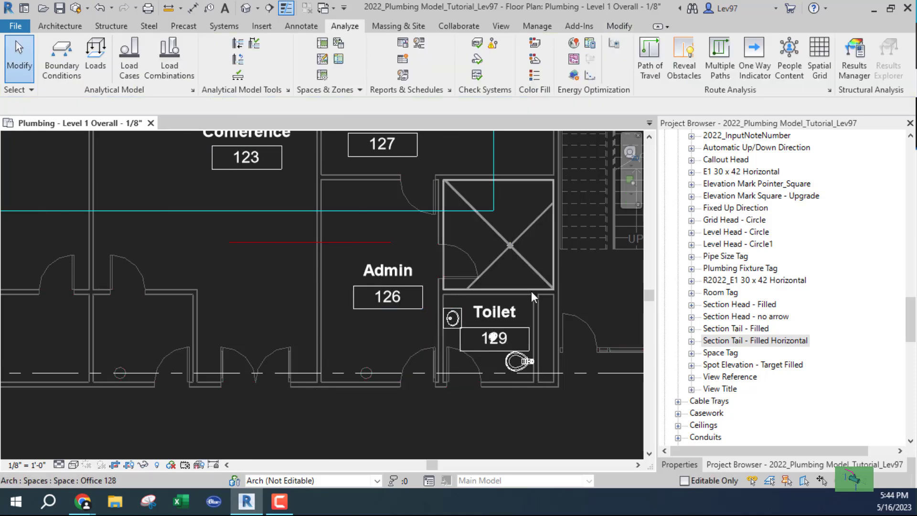
middle_drag(487, 333, 420, 260)
scroll(420, 260, up, 2)
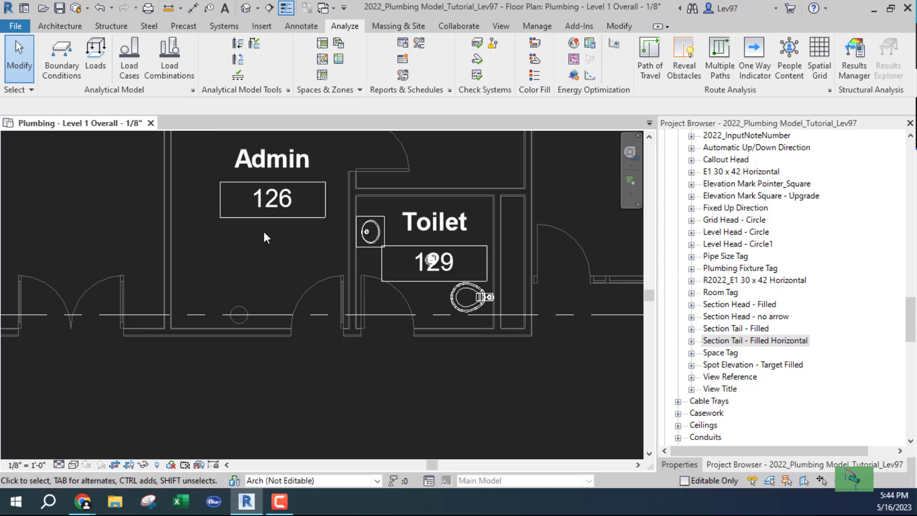
middle_drag(299, 275, 300, 276)
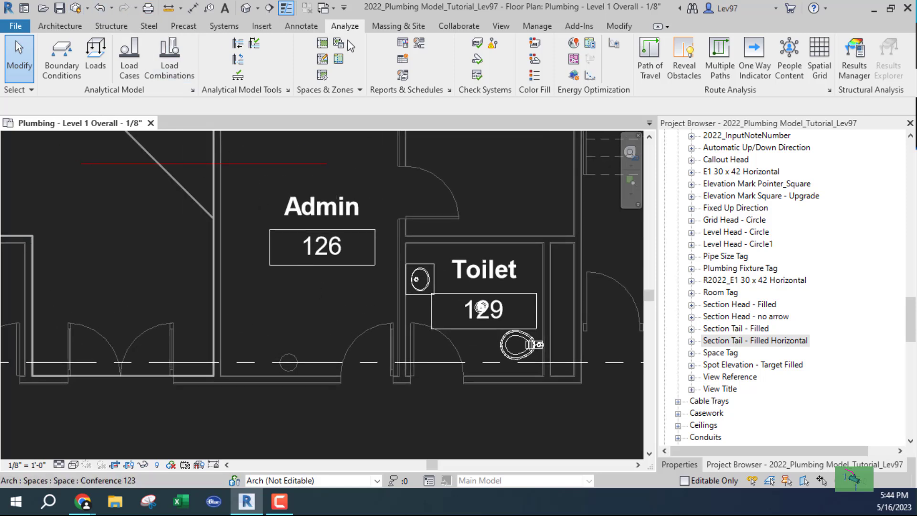
Step: Draw a 10'-6" horizontal 30" x 30" duct at 9'-0" across the Admin room and select it
click(224, 26)
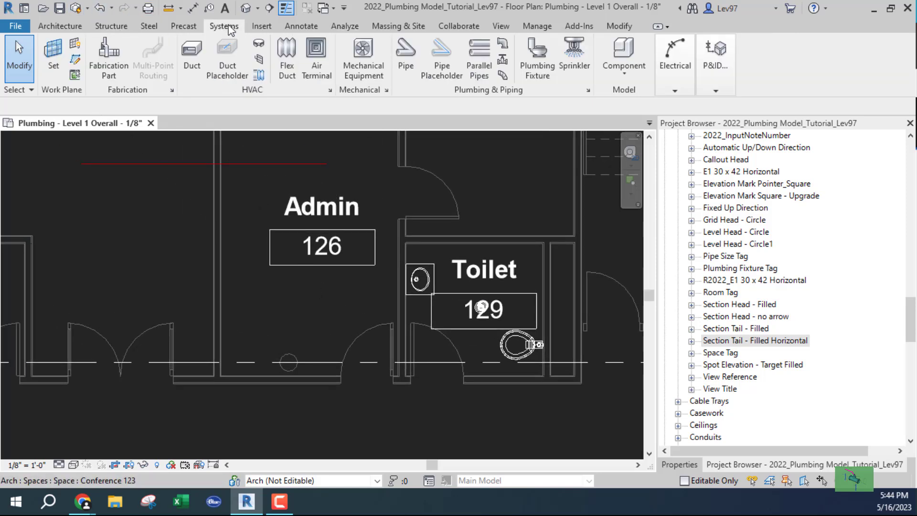
click(200, 54)
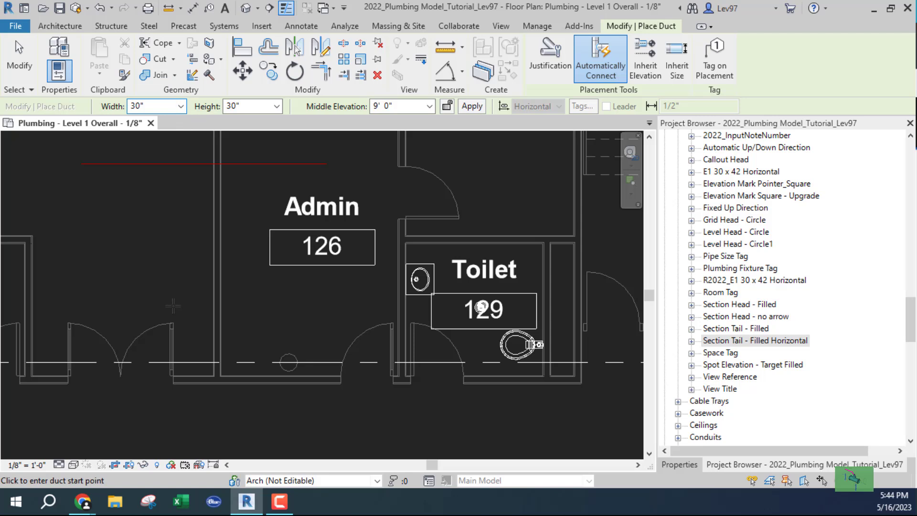
click(183, 293)
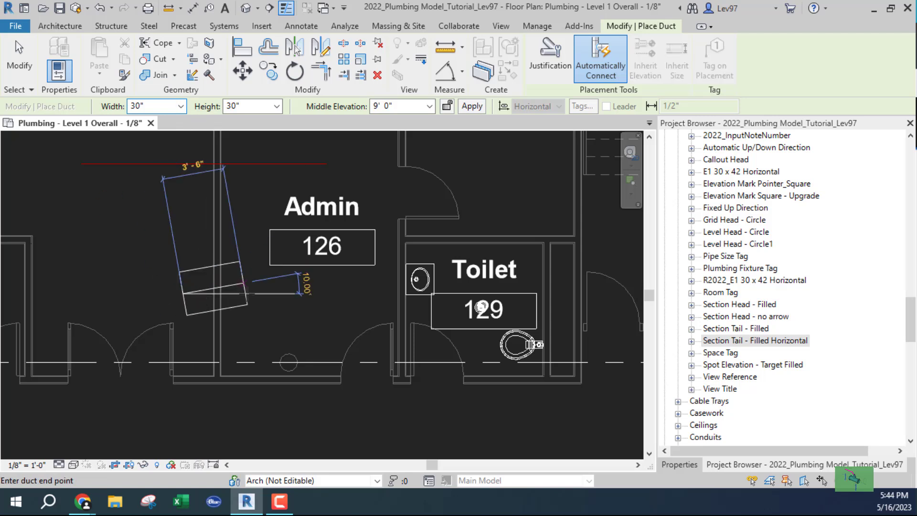
click(368, 293)
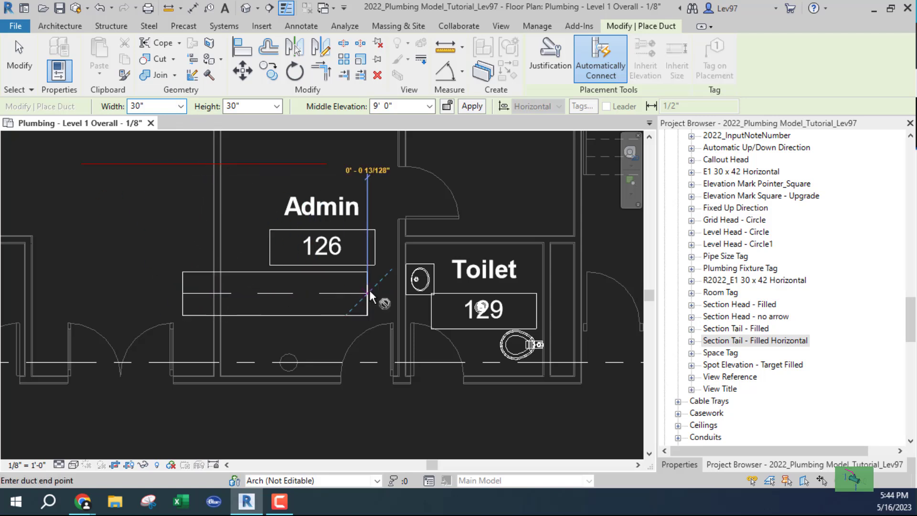
key(Escape)
key(Escape)
click(293, 315)
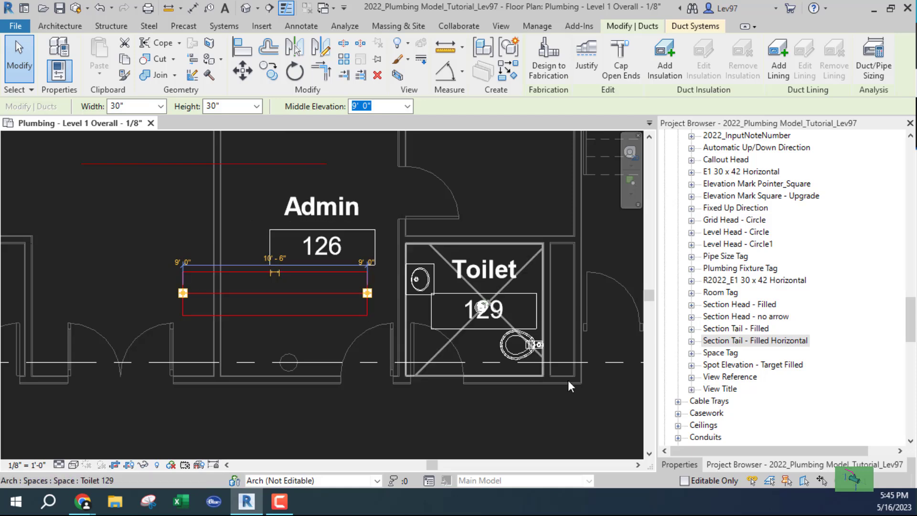
Step: Change the selected duct's type to Round Duct Tees with a 10" diameter
click(695, 463)
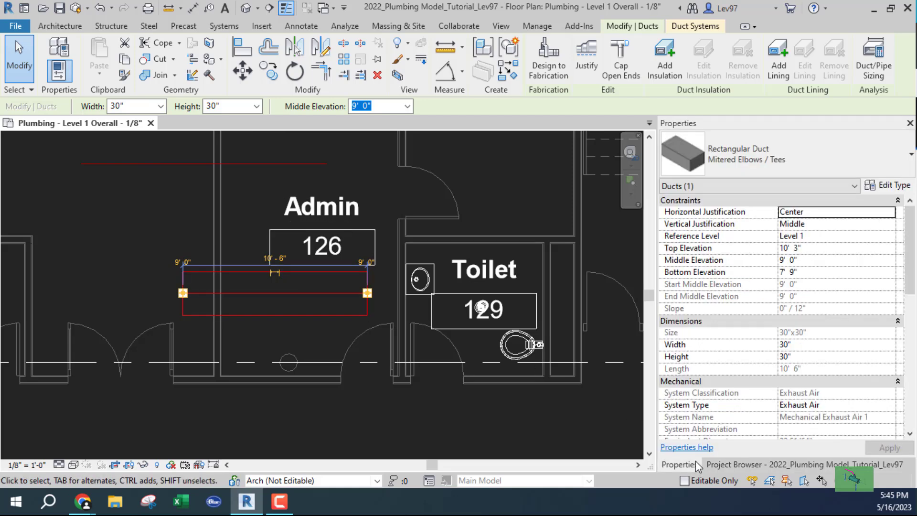
click(822, 150)
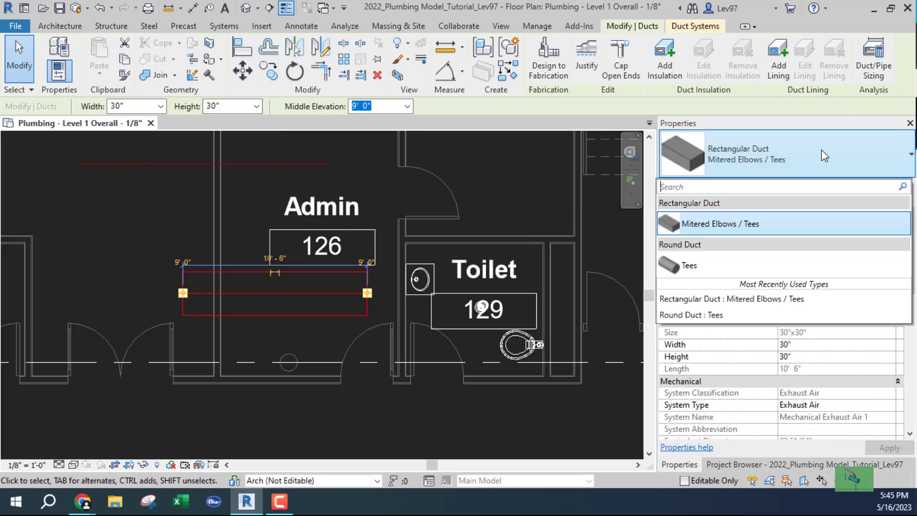
click(689, 265)
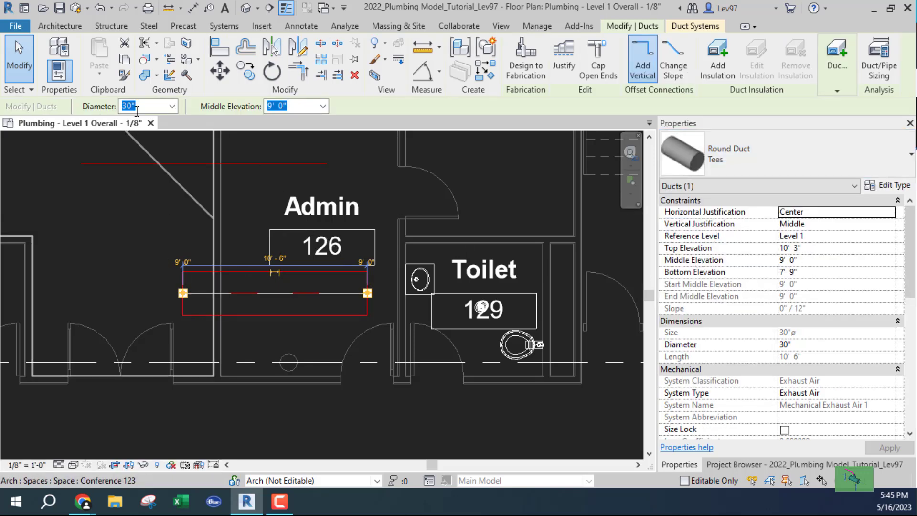
click(172, 106)
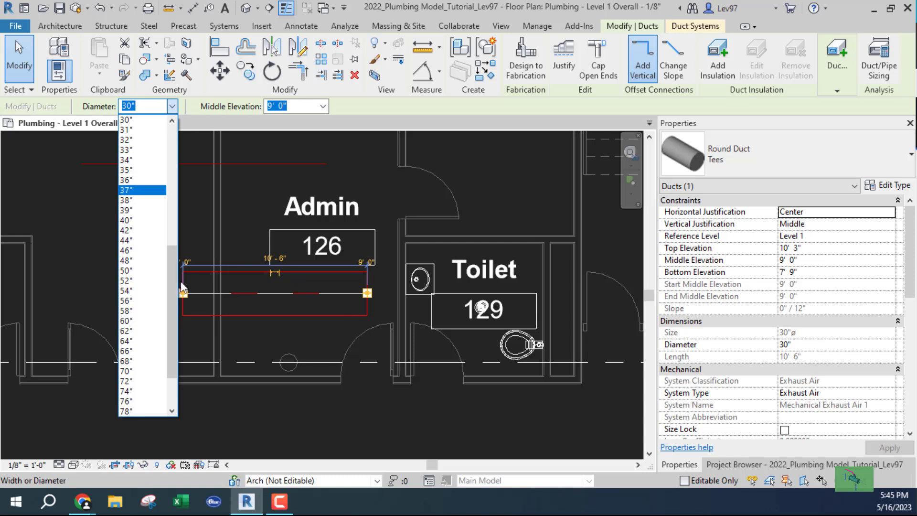
drag(174, 275, 169, 151)
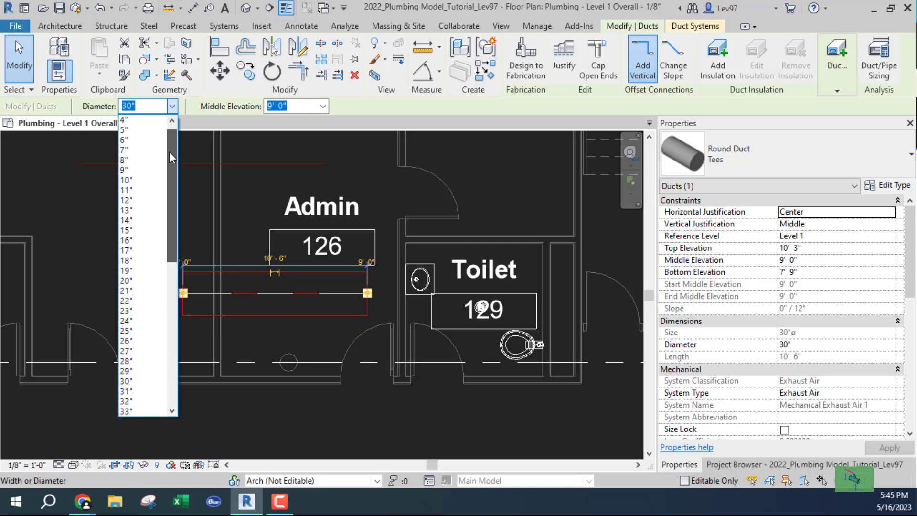
click(135, 184)
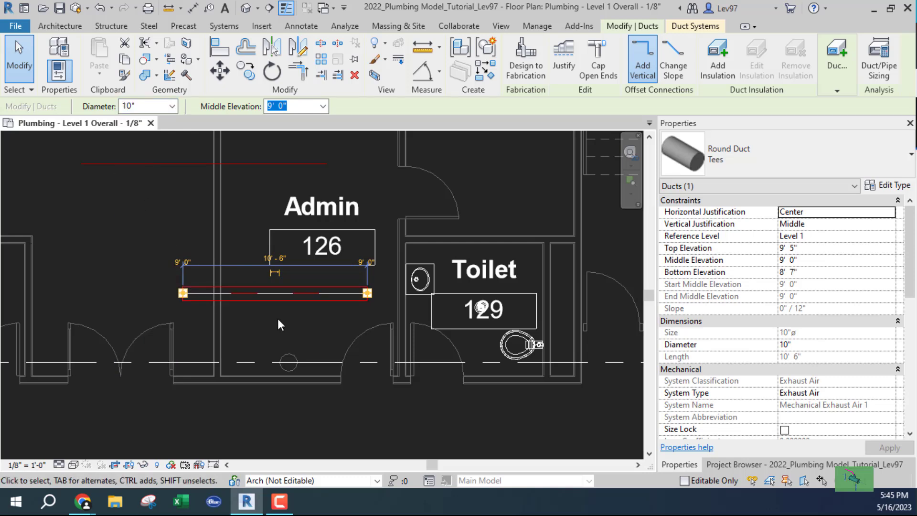
Step: Extend the round duct into the toilet room, stretching it to 15'-7" long
right_click(371, 295)
click(411, 152)
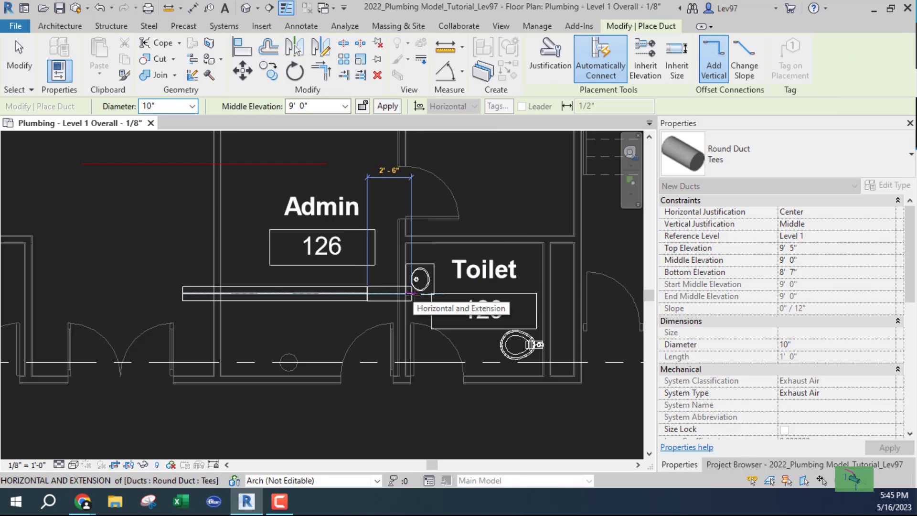
scroll(411, 293, up, 3)
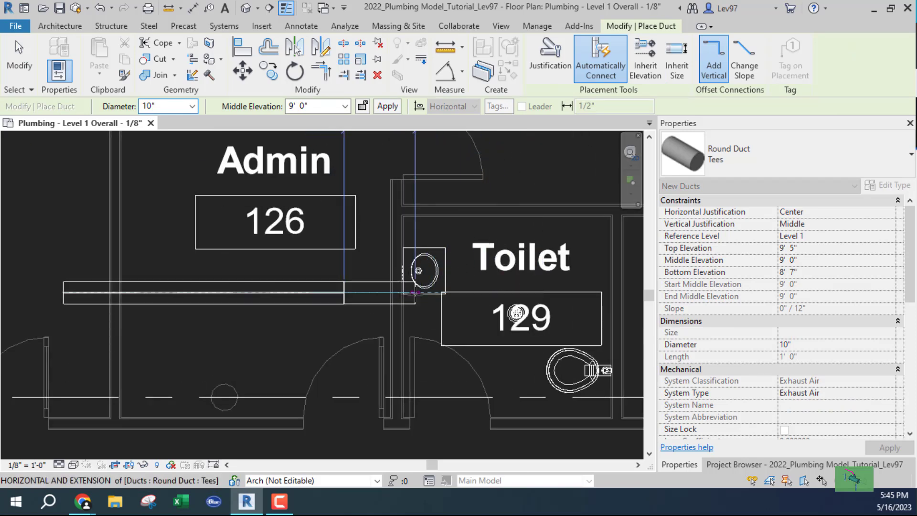
click(416, 292)
key(Escape)
key(Escape)
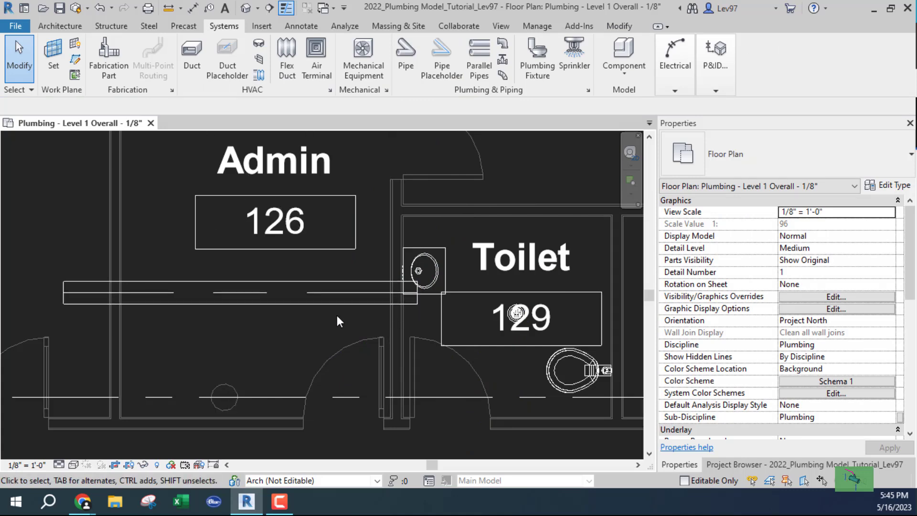
click(308, 304)
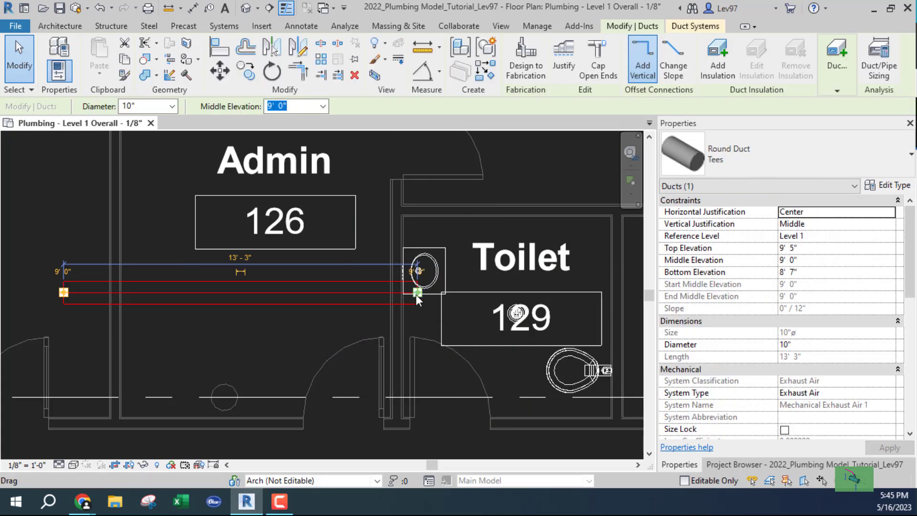
drag(416, 292, 465, 304)
Step: Shift the duct upward and attempt an air terminal, dismissing the missing-family message
drag(357, 303, 367, 253)
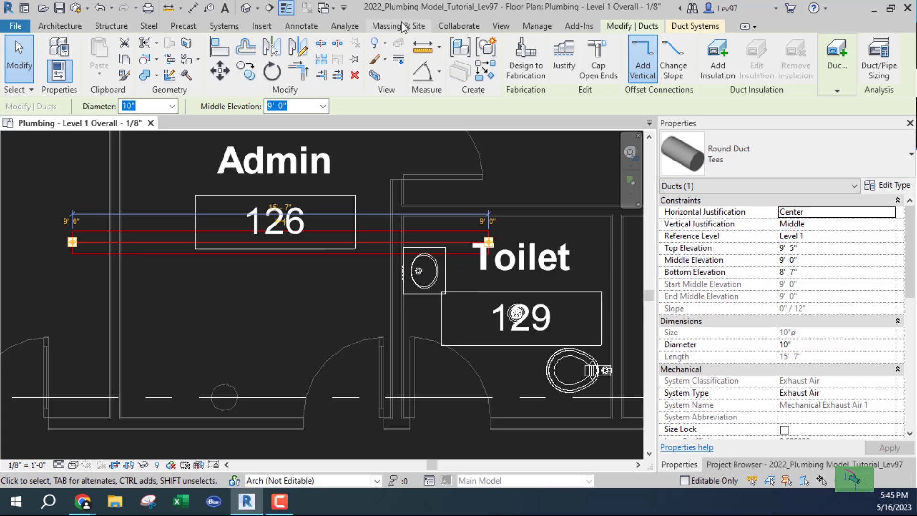
click(221, 27)
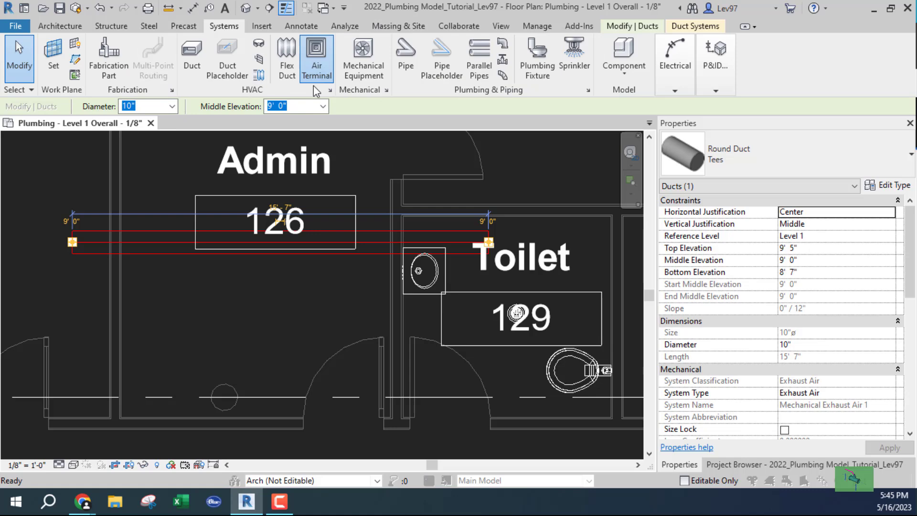
click(315, 72)
click(540, 258)
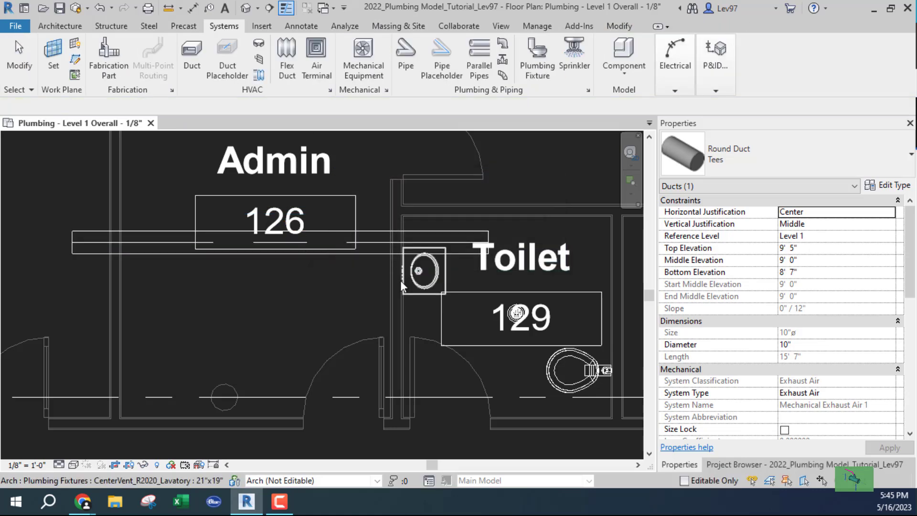
key(Escape)
key(Escape)
middle_drag(405, 273, 319, 286)
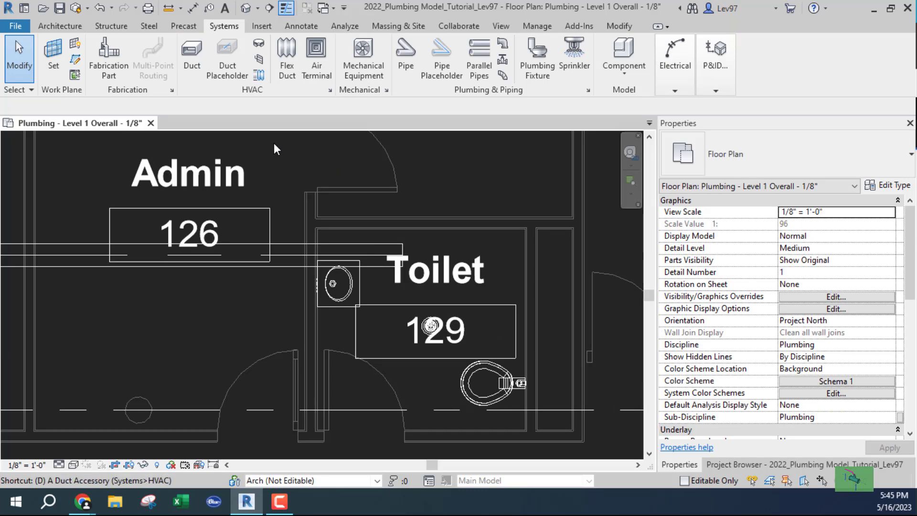
Step: Draw a small rectangular detail-line square near Toilet 129 using DL
key(d)
key(l)
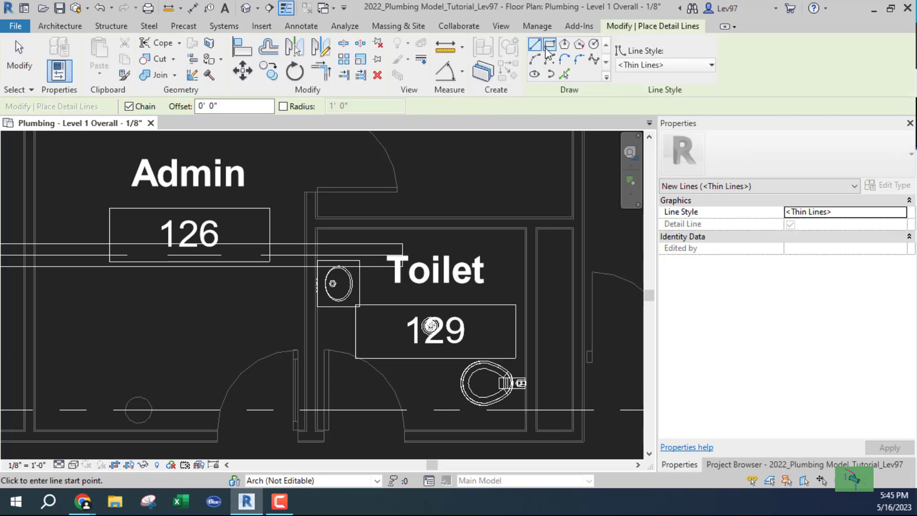
click(549, 43)
click(458, 157)
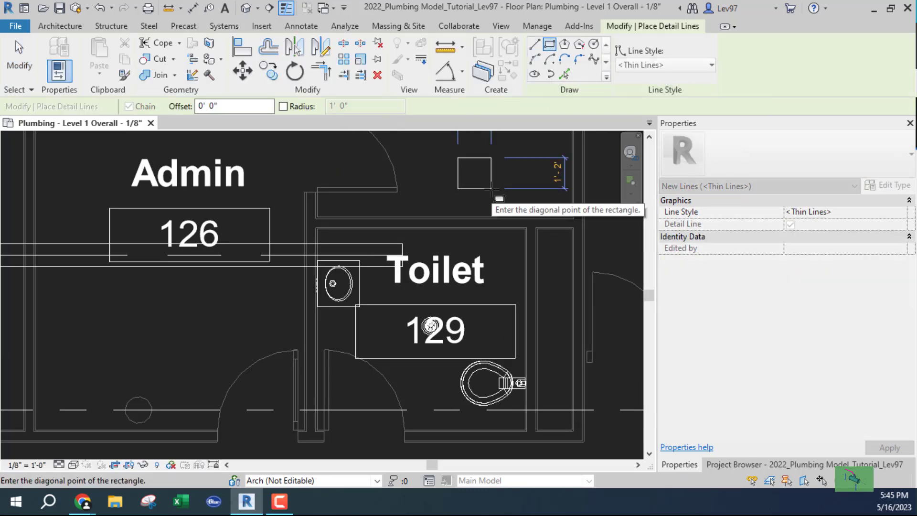
click(491, 189)
key(Escape)
key(Escape)
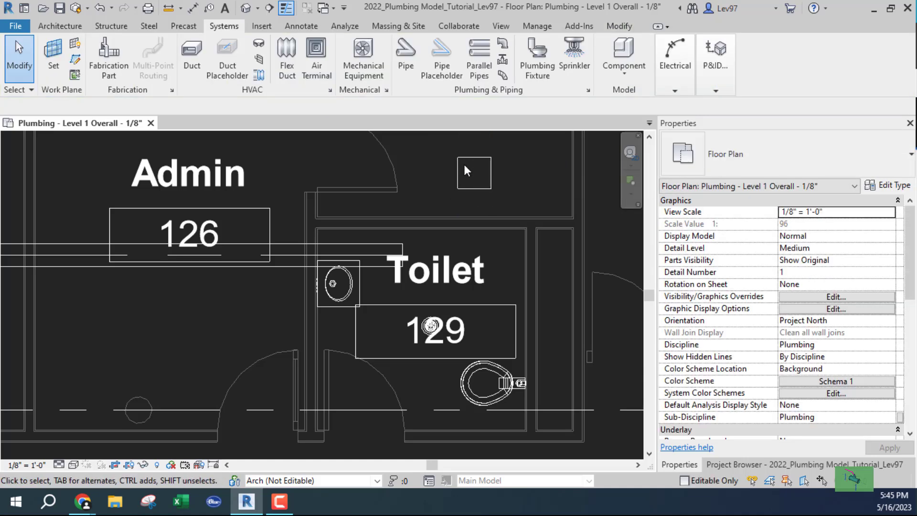
Step: Draw two corner-to-corner diagonal detail lines across the square to form an X
key(d)
key(l)
click(457, 158)
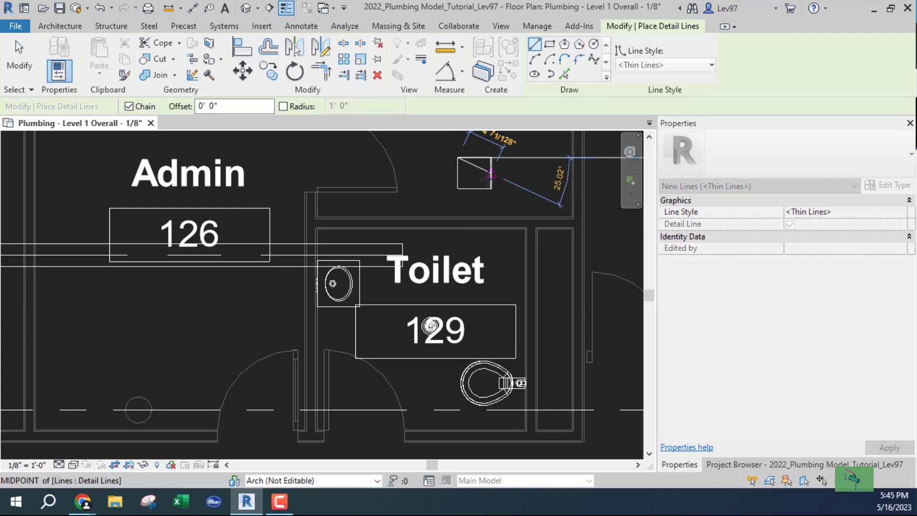
click(491, 188)
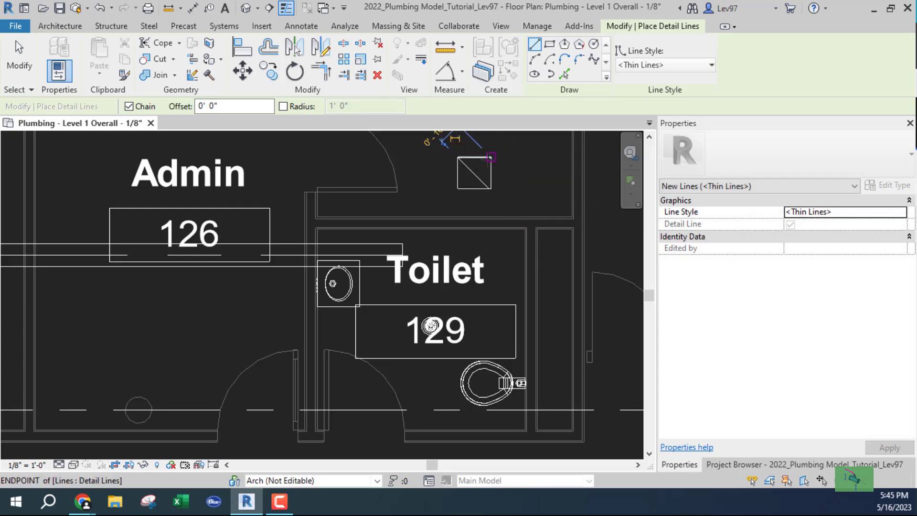
click(491, 157)
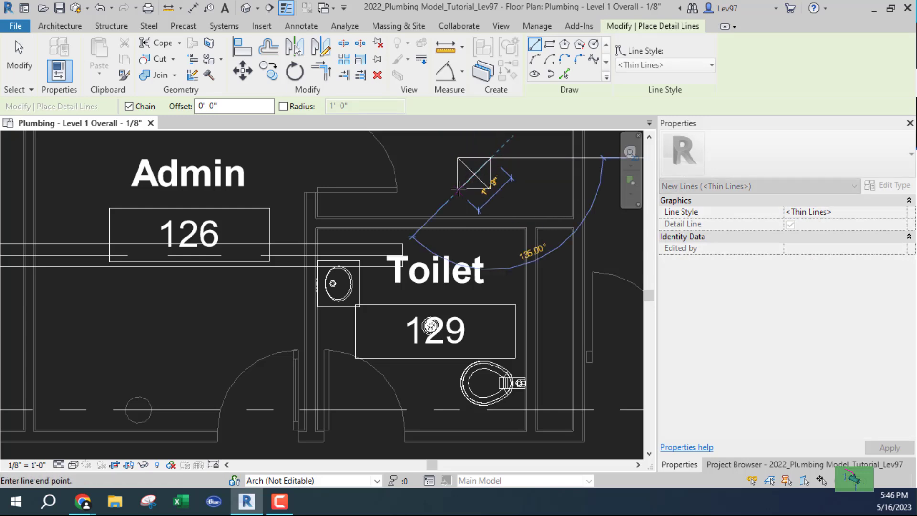
click(458, 189)
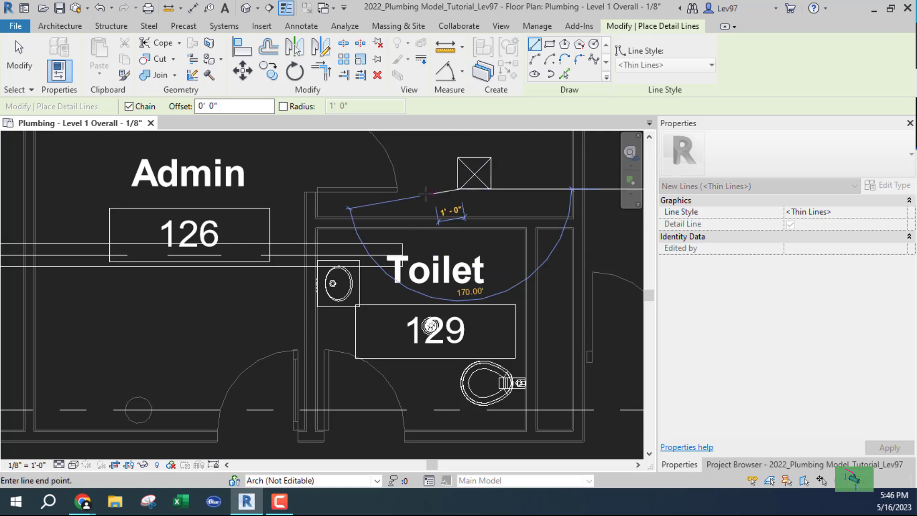
key(Escape)
key(Escape)
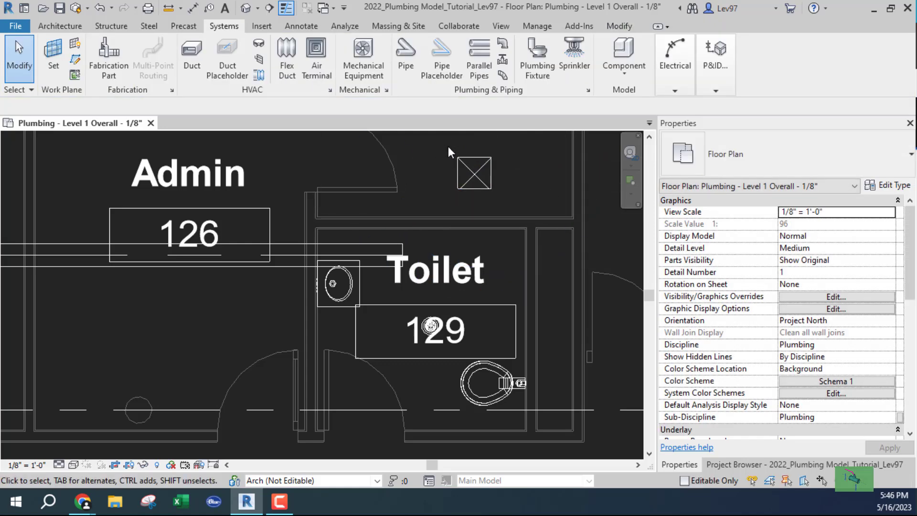
Step: Move the six X-box lines beside the Toilet label
drag(448, 146, 510, 199)
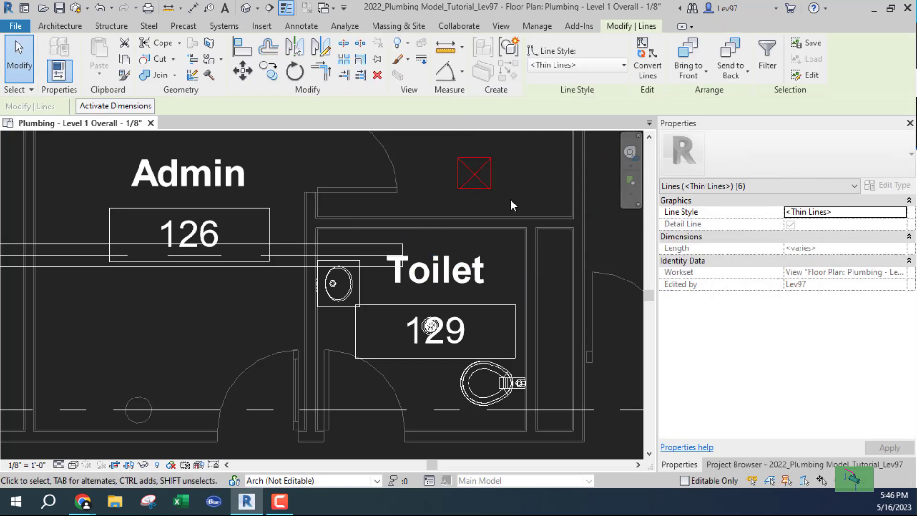
click(243, 71)
click(495, 170)
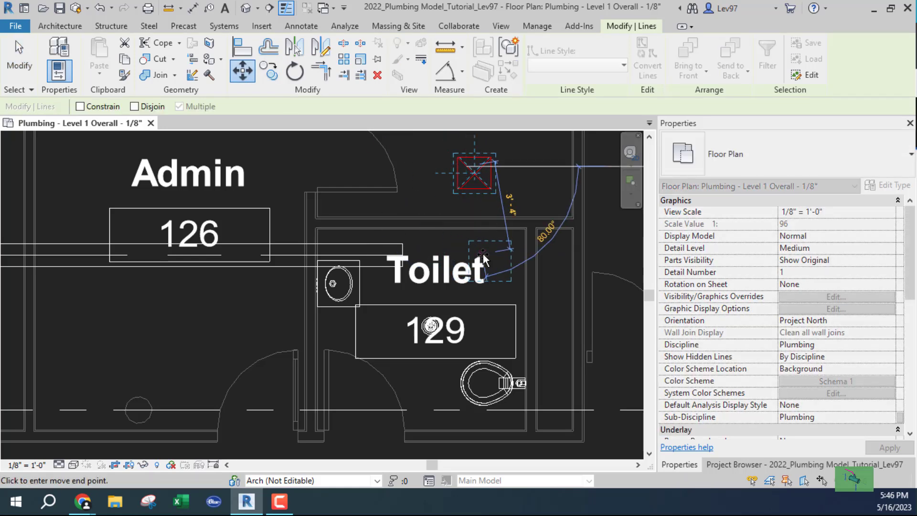
click(481, 250)
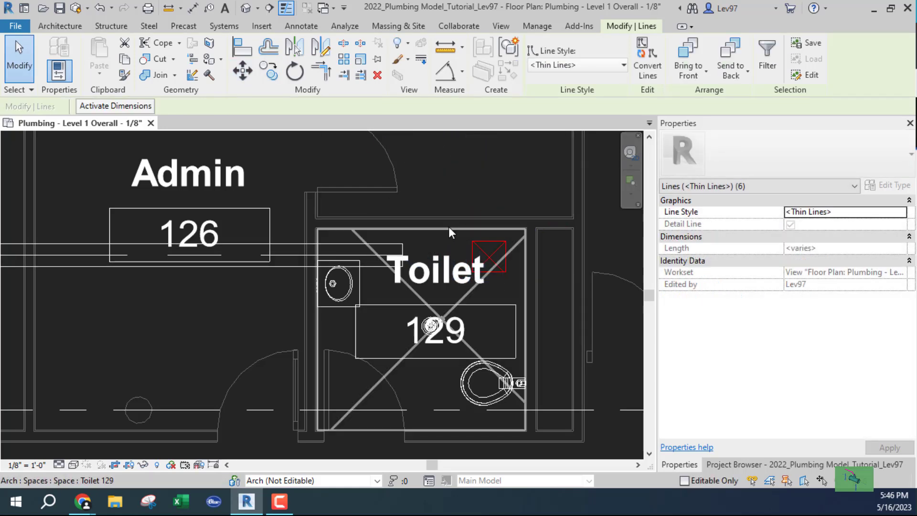
Step: Paste a second copy of the X box beside the toilet fixture
middle_drag(449, 227, 501, 150)
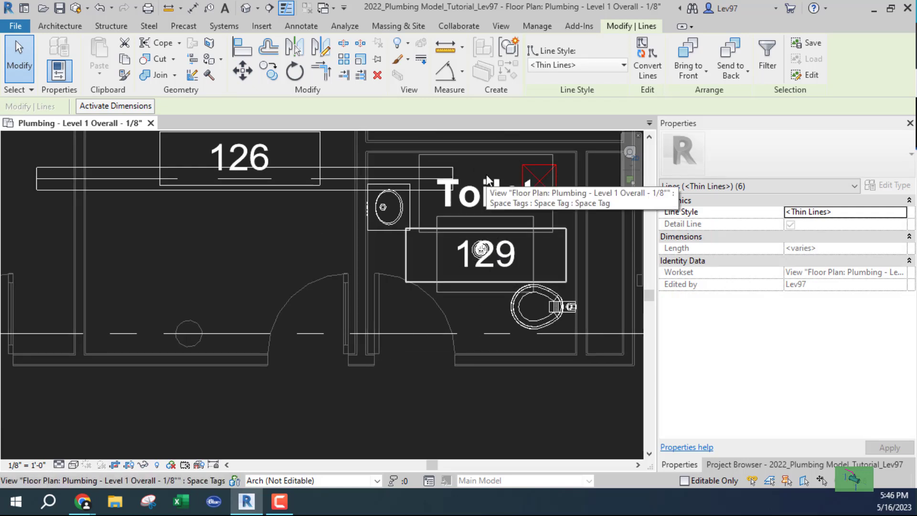
click(472, 311)
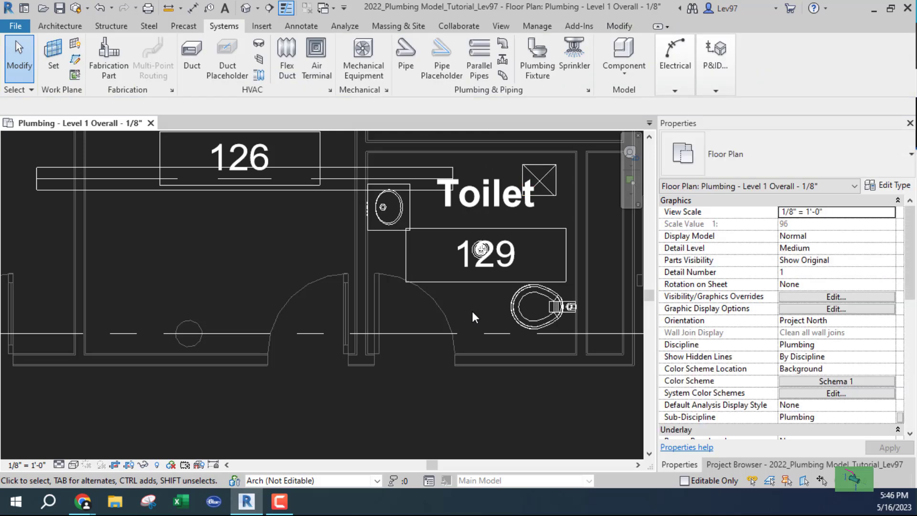
key(ctrl+v)
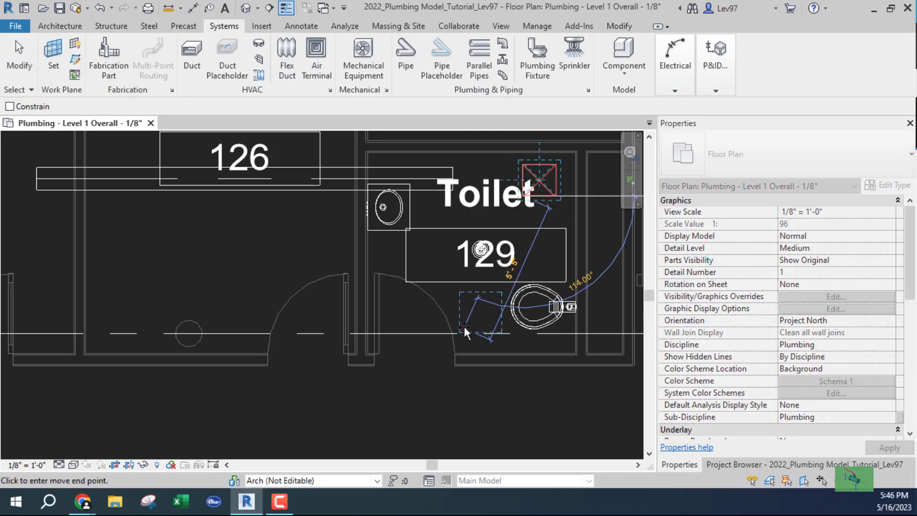
click(461, 326)
click(420, 354)
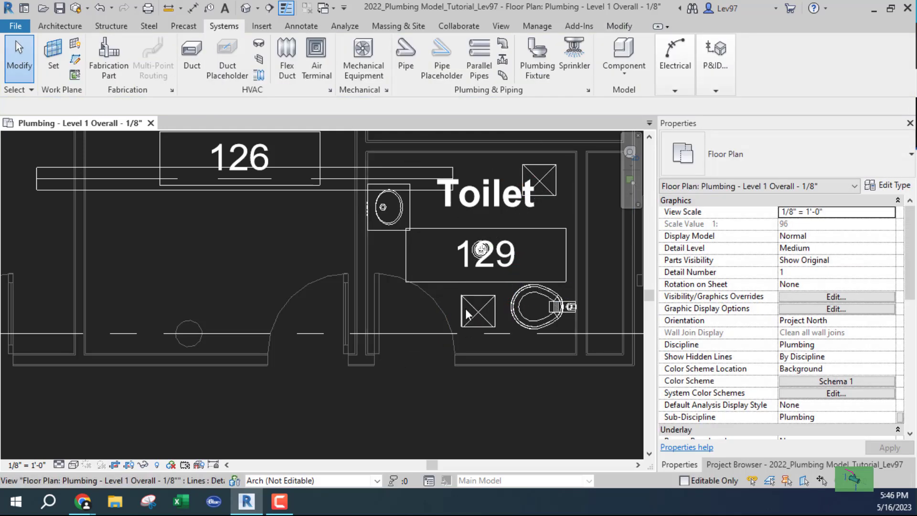
Step: Try Trim/Extend Single Element, cancel it, and bring room 126 and its duct into view
scroll(474, 315, up, 1)
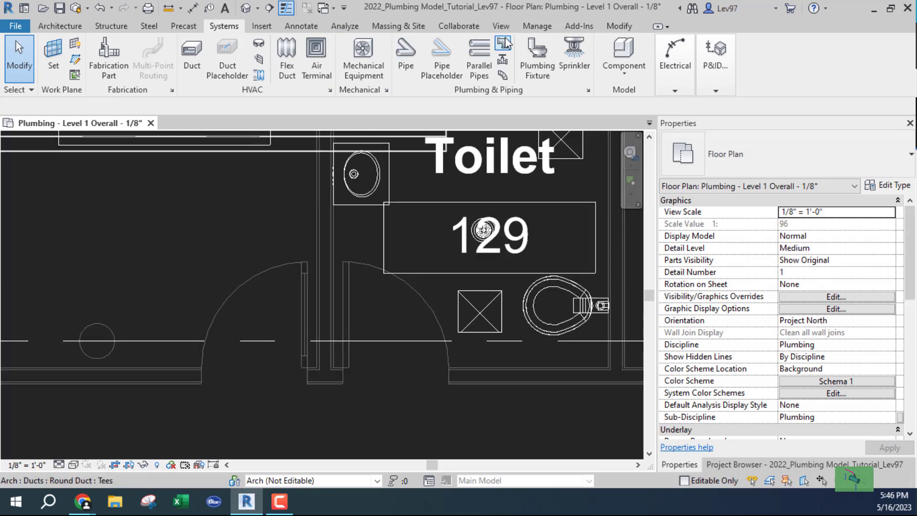
click(613, 27)
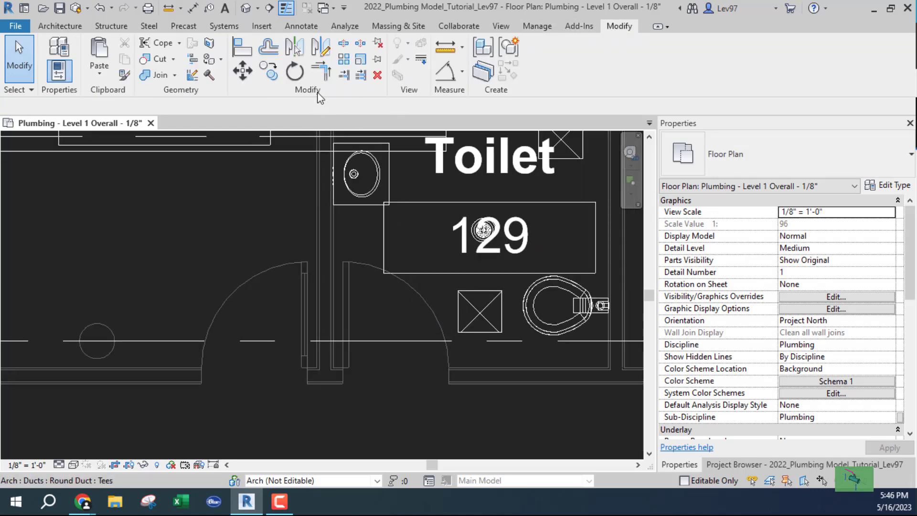
click(345, 75)
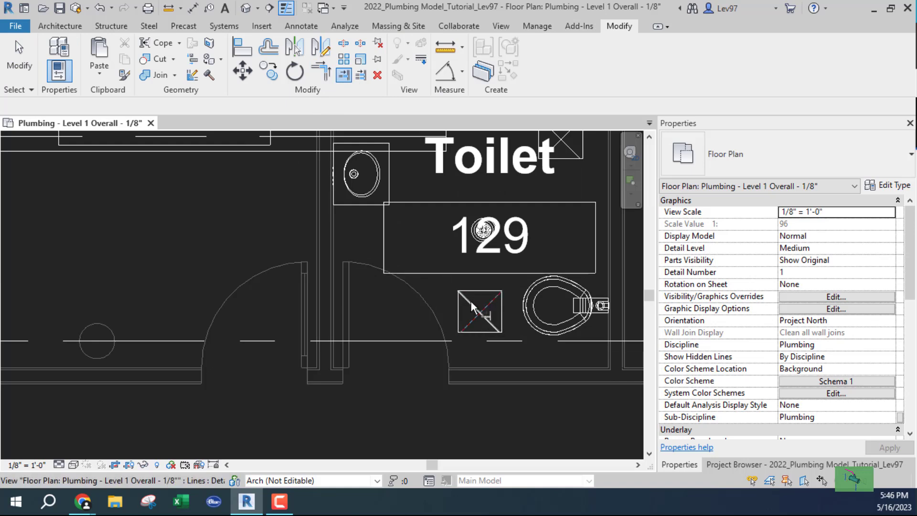
key(Escape)
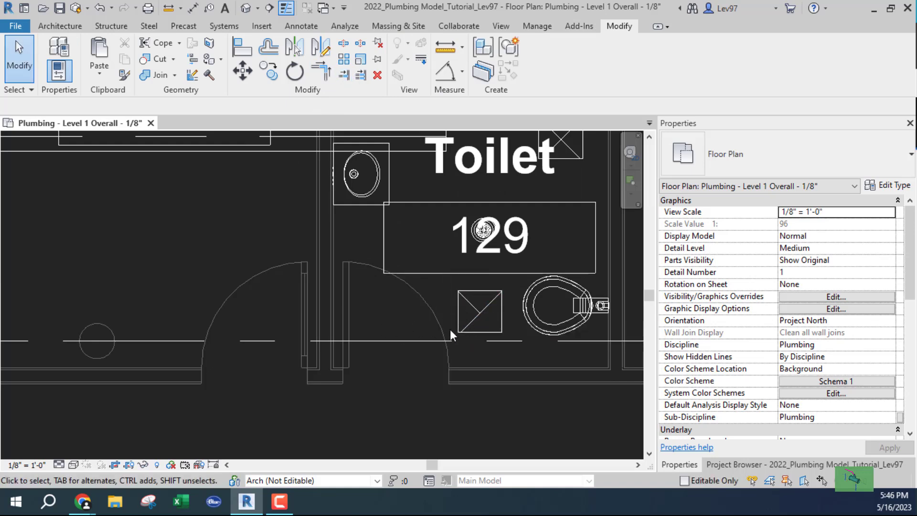
scroll(430, 329, down, 1)
middle_drag(352, 311, 429, 348)
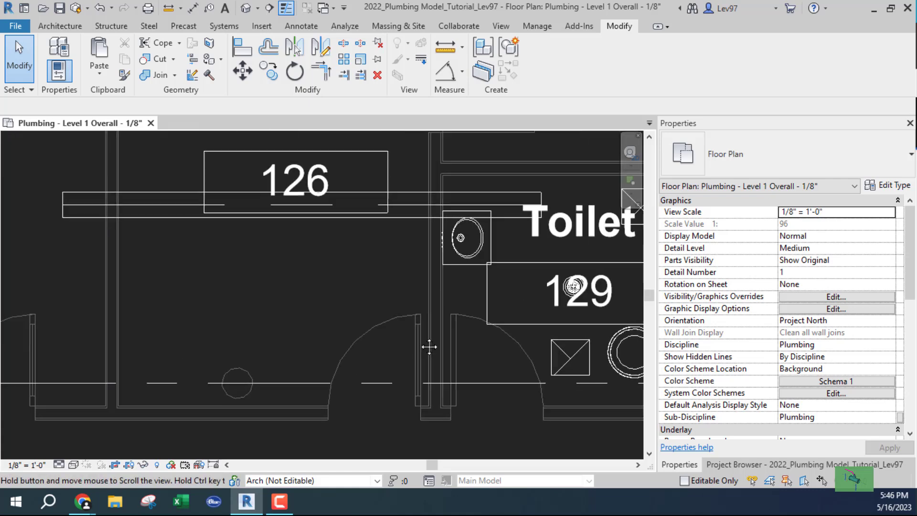
Step: Copy the 10" exhaust duct above room 126 from the wall line to a parallel run below
click(176, 216)
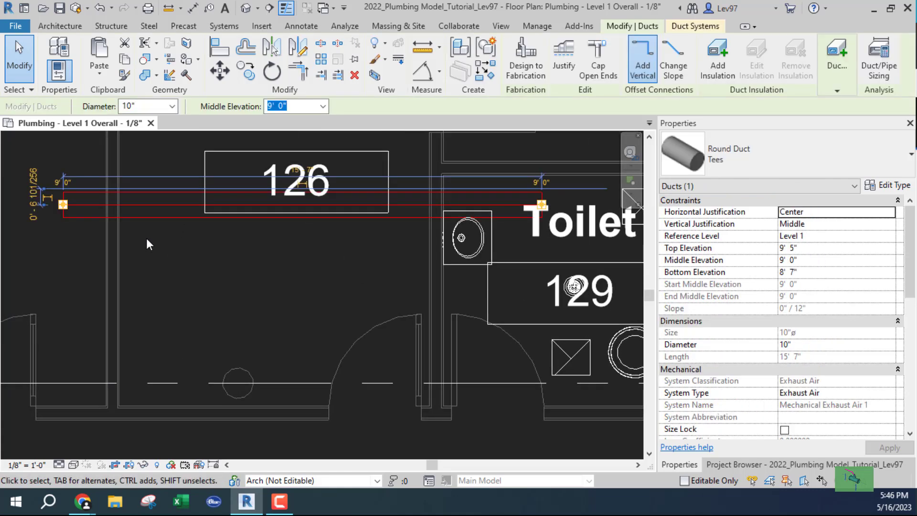
click(249, 74)
click(227, 261)
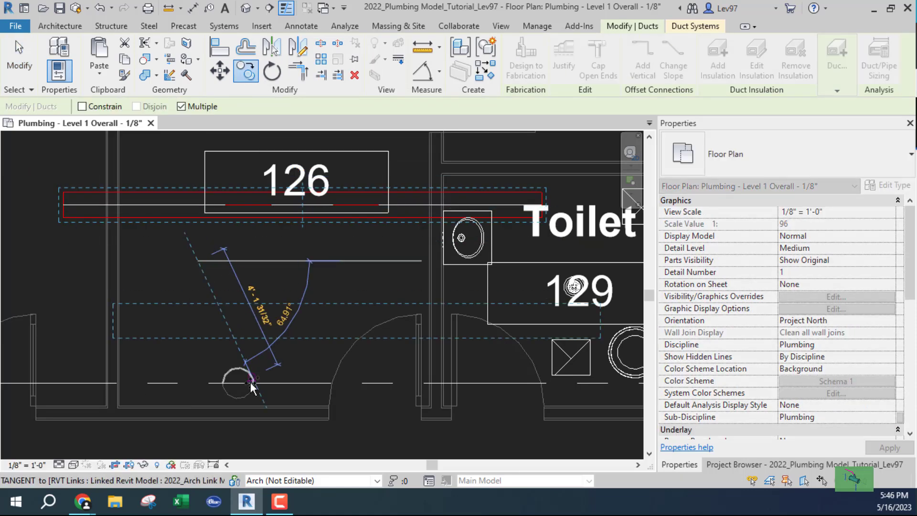
click(211, 413)
key(Escape)
key(Escape)
middle_drag(329, 319, 201, 342)
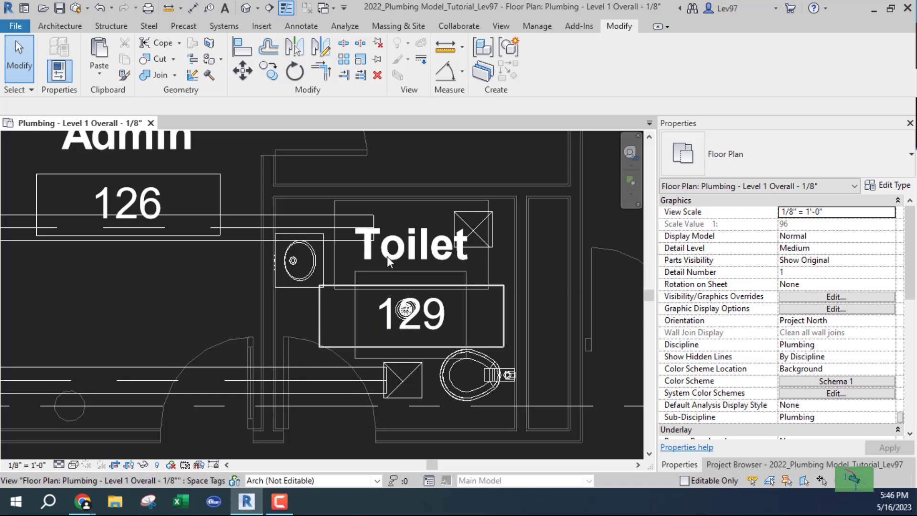
Step: Nudge the Toilet 129 space tag slightly up and left
click(391, 257)
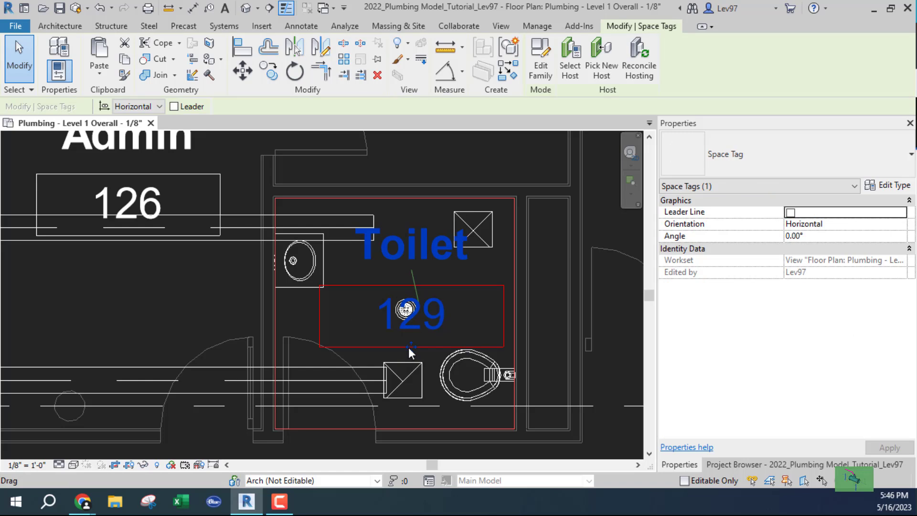
mouse_move(414, 334)
mouse_down()
mouse_move(374, 334)
mouse_move(395, 350)
mouse_move(403, 329)
mouse_up()
scroll(438, 308, down, 2)
middle_drag(448, 311, 359, 337)
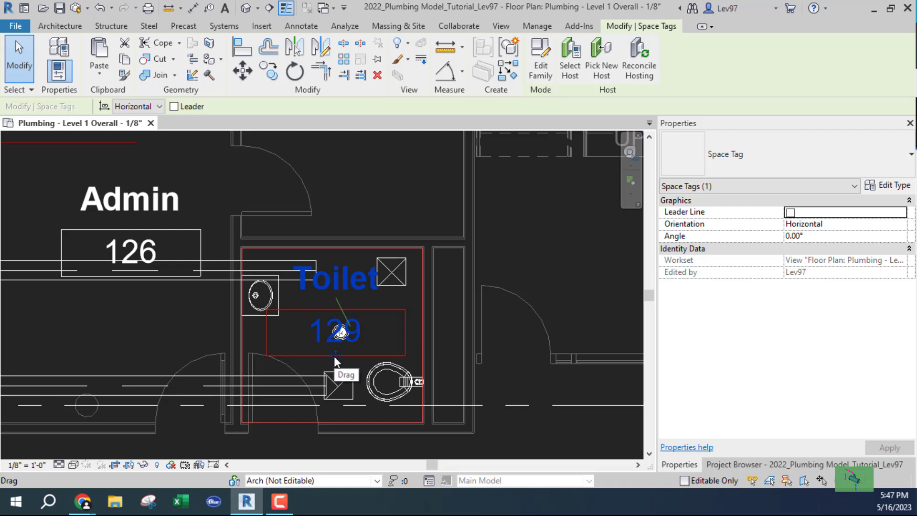
Step: Try moving the Toilet 129 tag farther, cancelling each Space Tag warning to keep it inside
drag(334, 357, 436, 262)
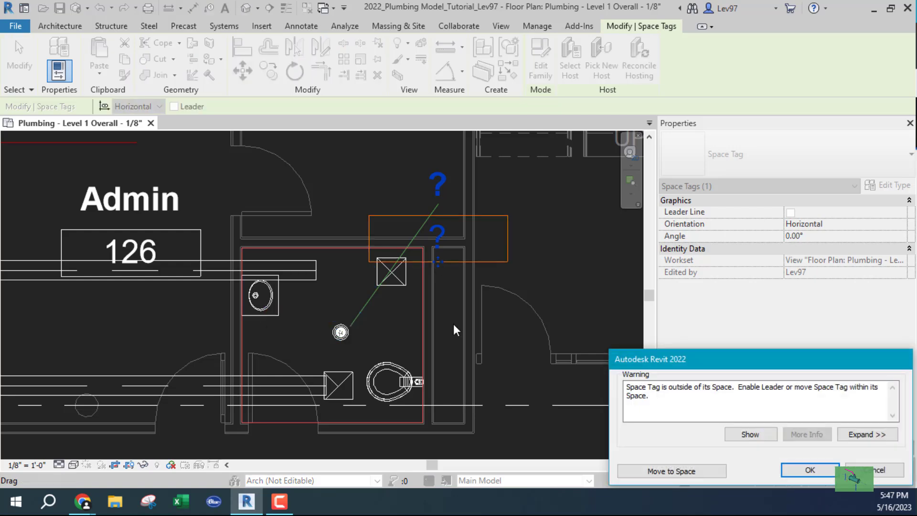
click(879, 470)
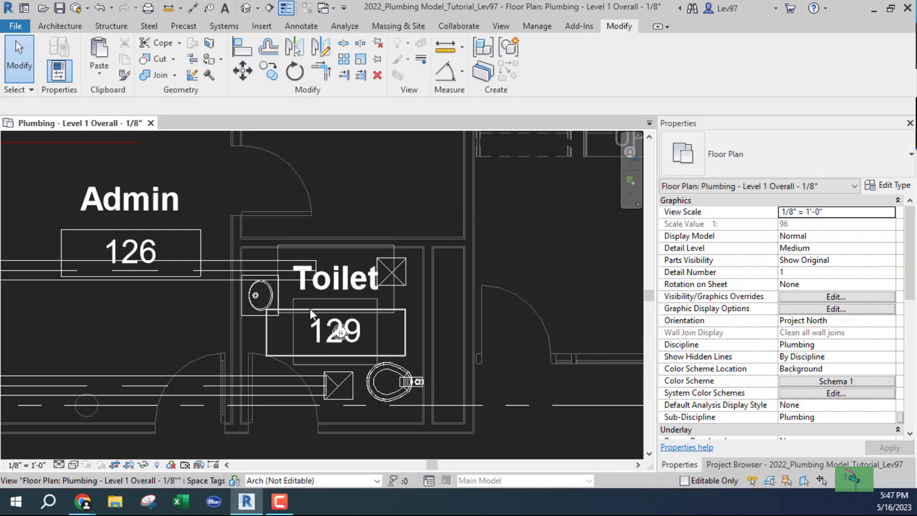
click(324, 284)
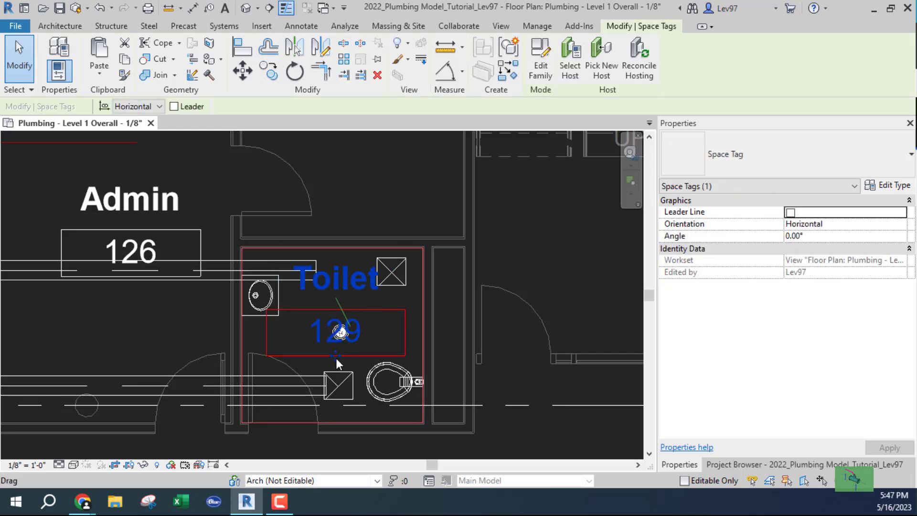
drag(337, 356, 547, 248)
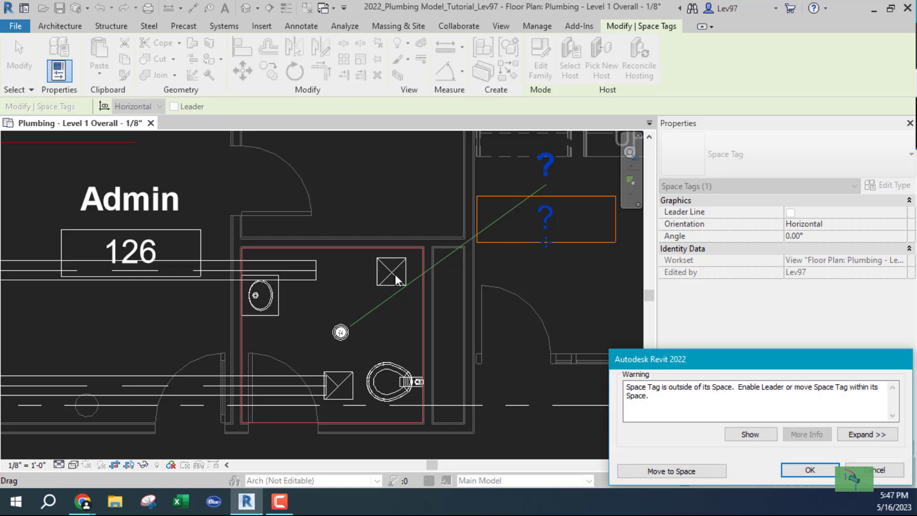
click(547, 247)
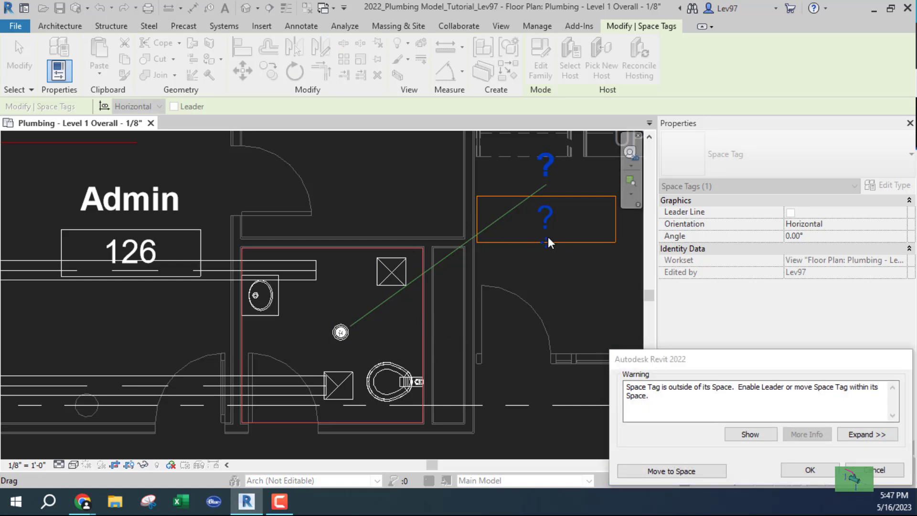
click(884, 474)
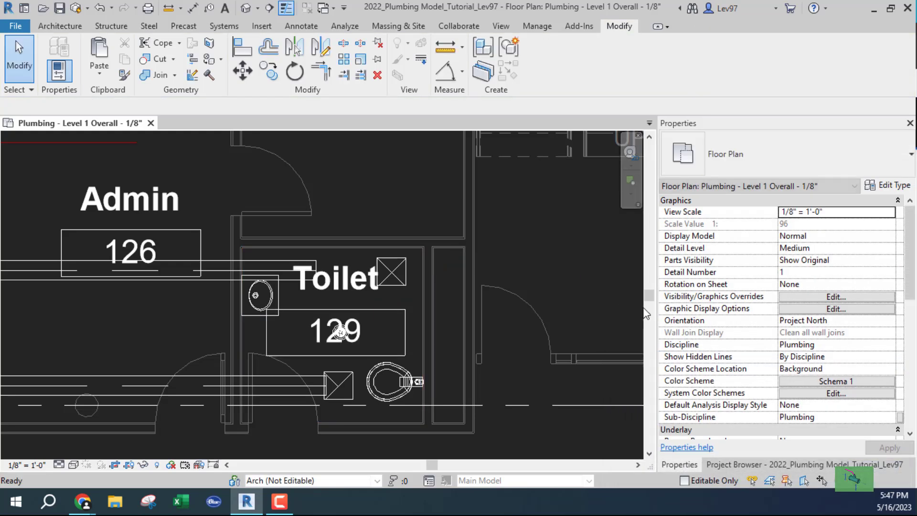